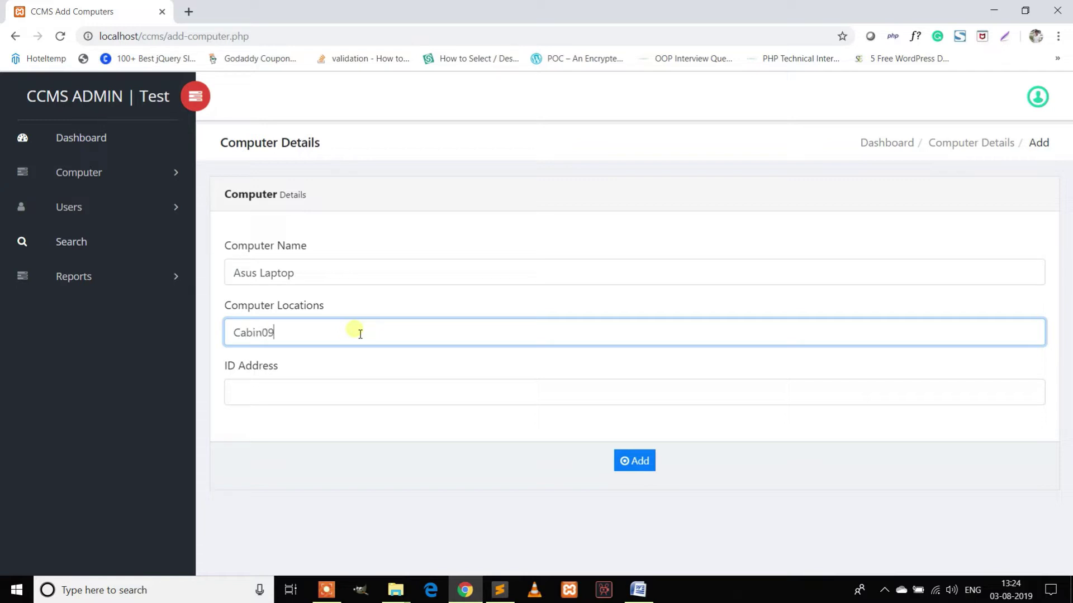
Enter ID address 127.0.0.0 and add the Asus Laptop record at Cabin09.
click(271, 390)
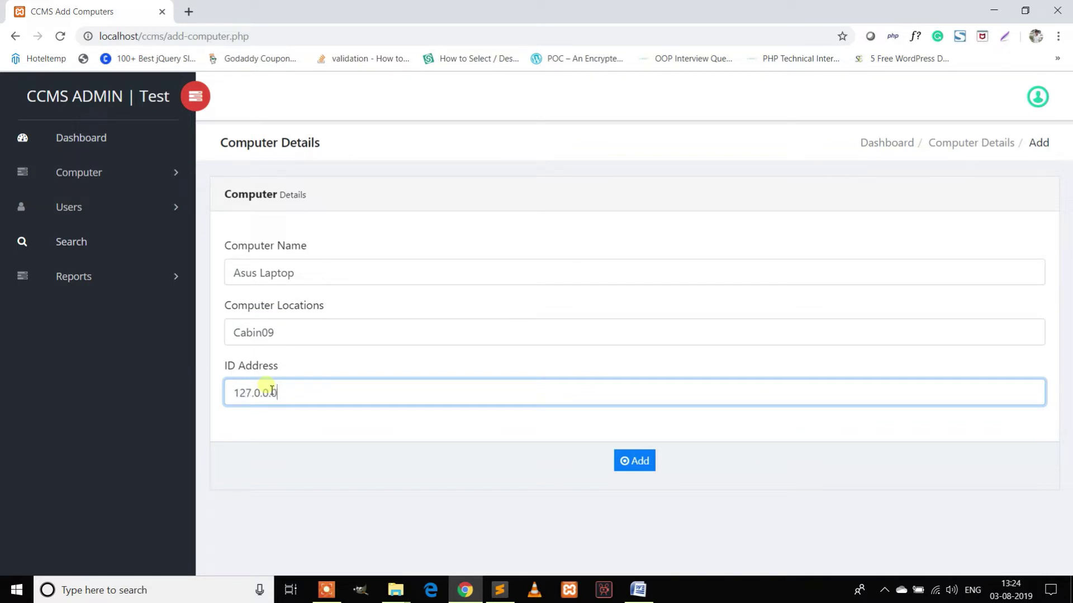
click(630, 460)
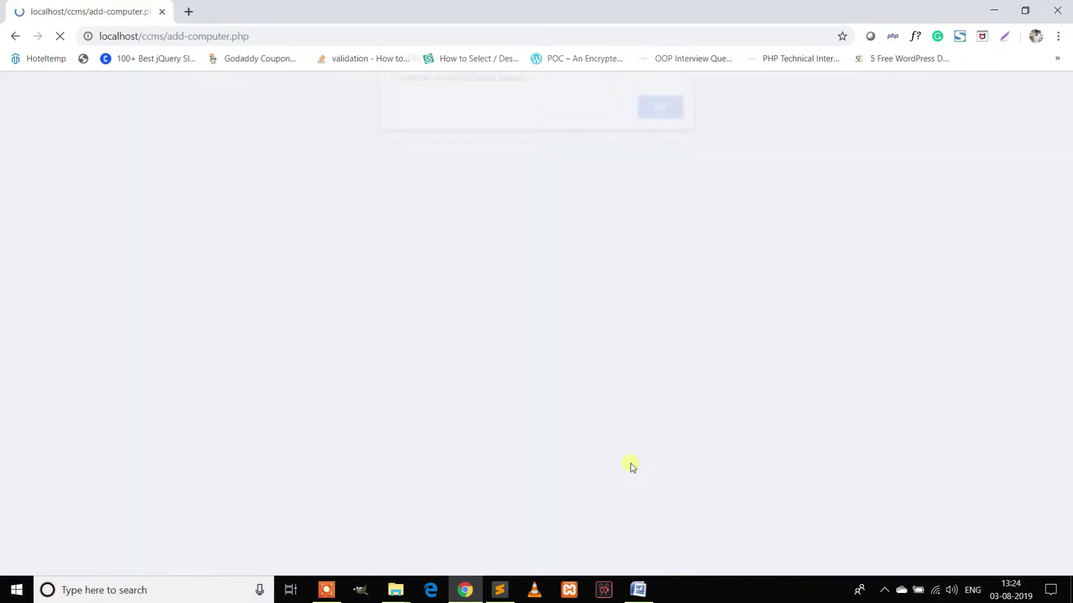
click(662, 117)
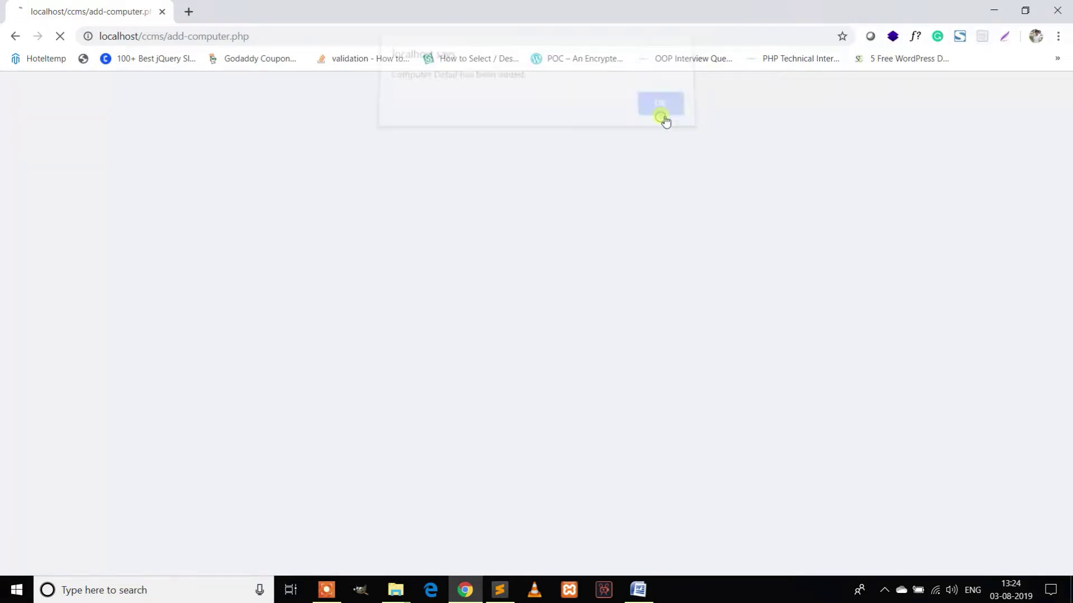
click(86, 173)
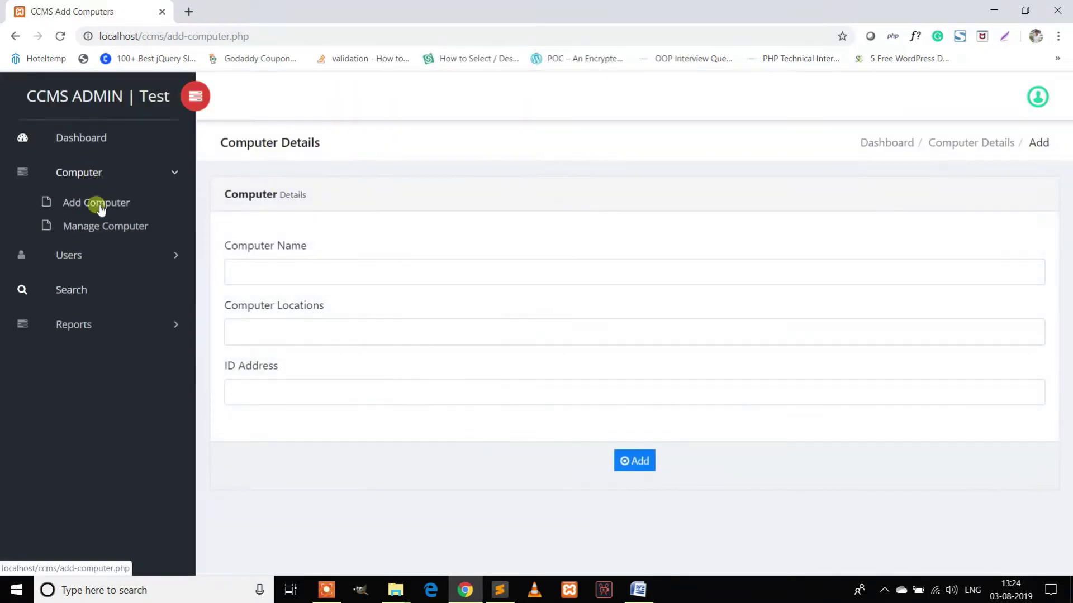
Edit row 5 to rename it 'Asus Gaming Laptop' at Cabin 10 and save.
click(103, 226)
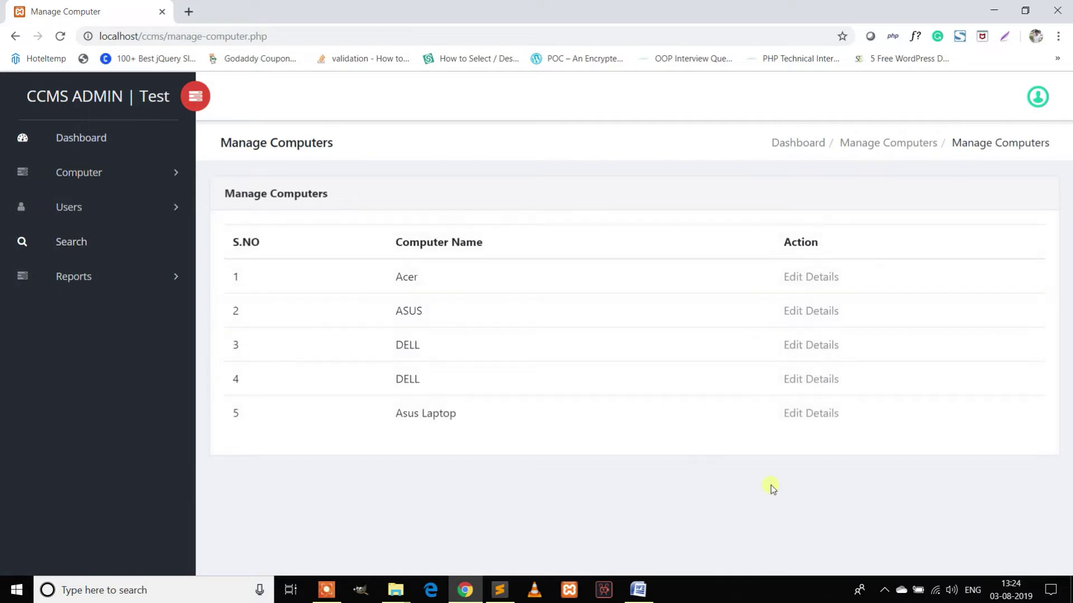
click(797, 414)
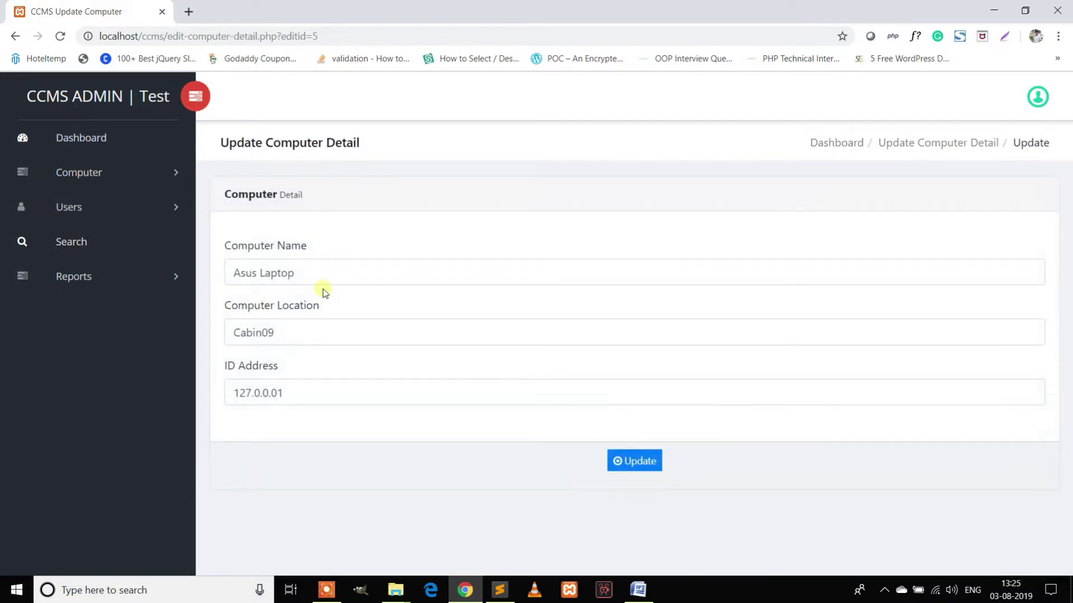
click(300, 332)
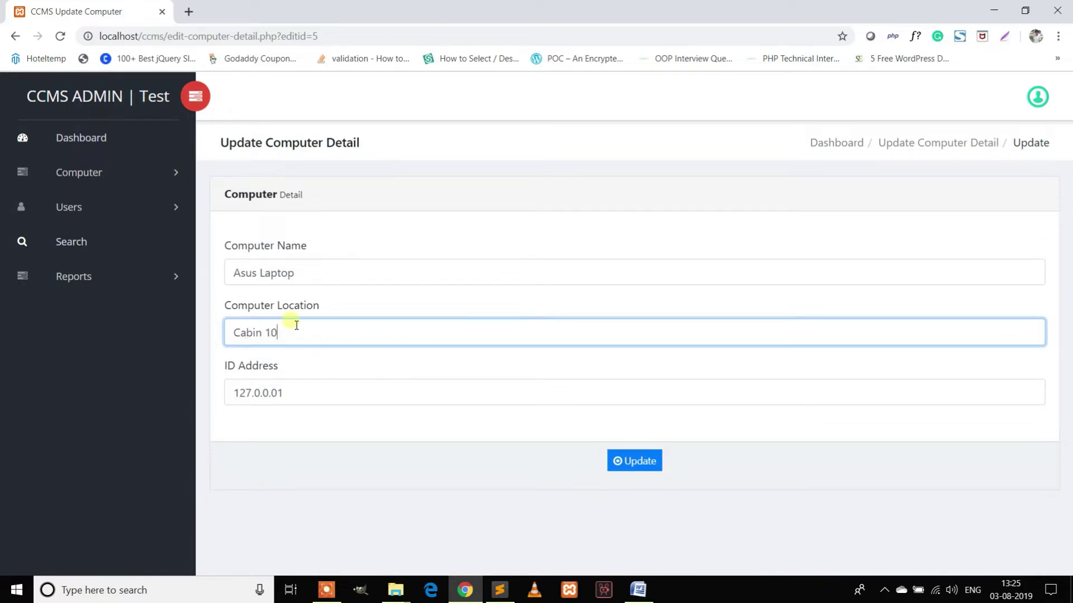
click(265, 277)
text(Gaming)
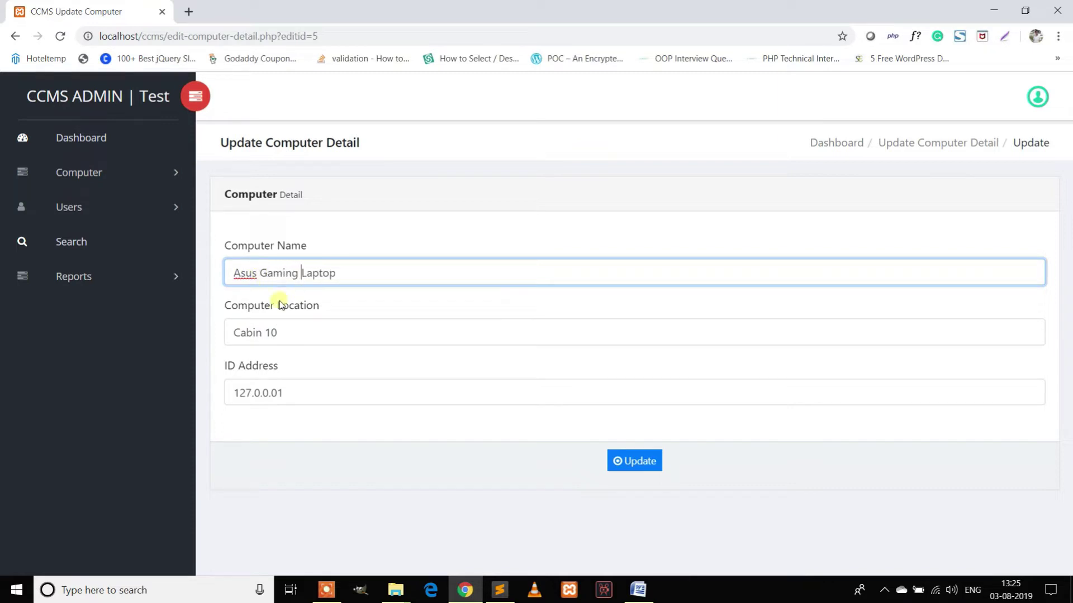
click(637, 464)
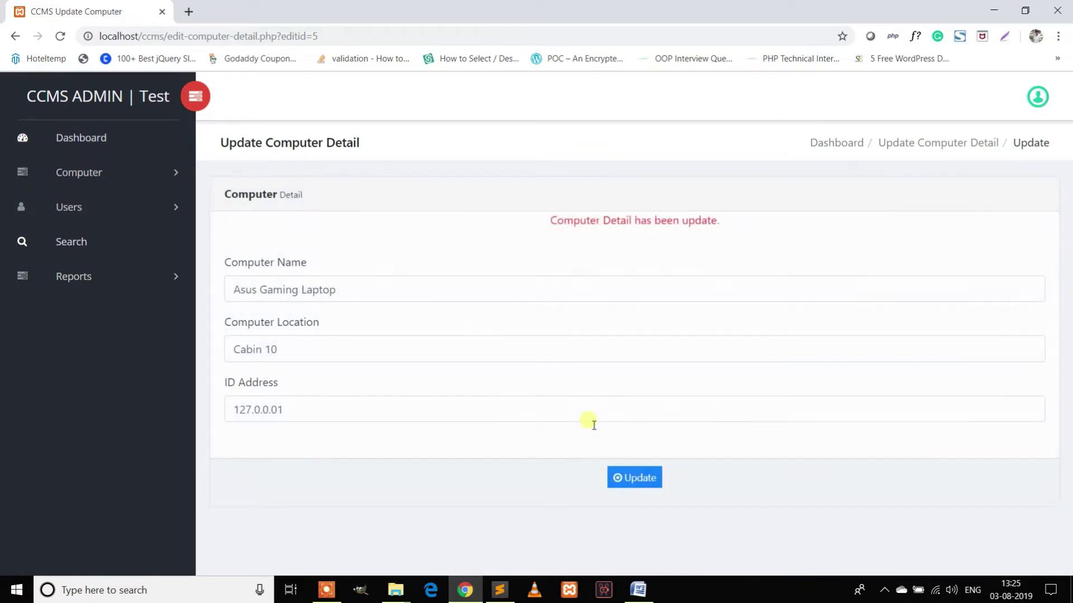
click(85, 207)
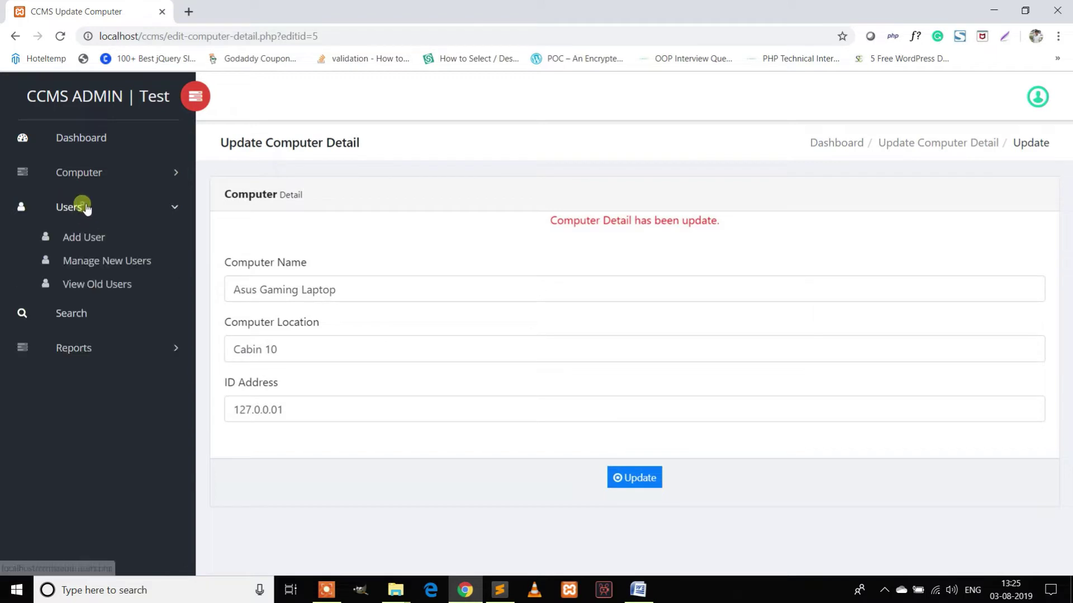
click(85, 239)
Enter user name 'Test user', the address, a mobile number and the email.
click(285, 285)
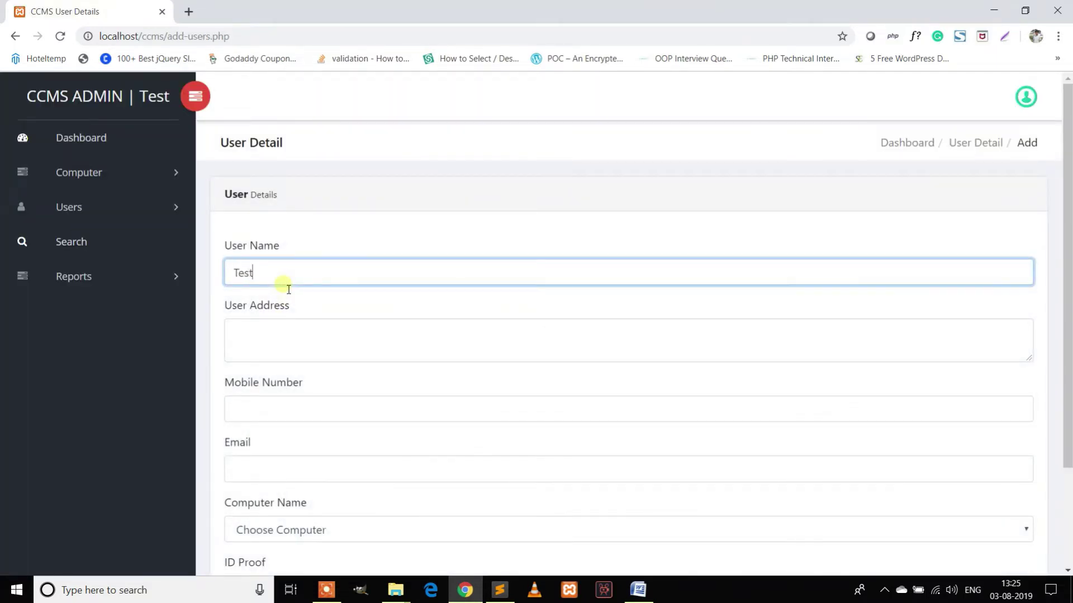
text(Test user)
click(284, 342)
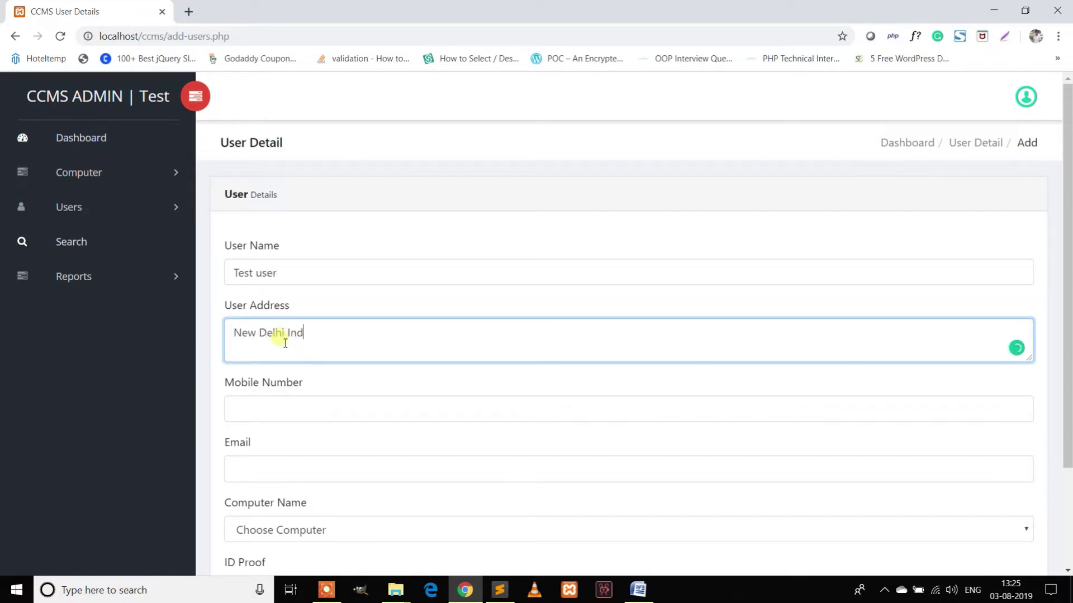
click(318, 405)
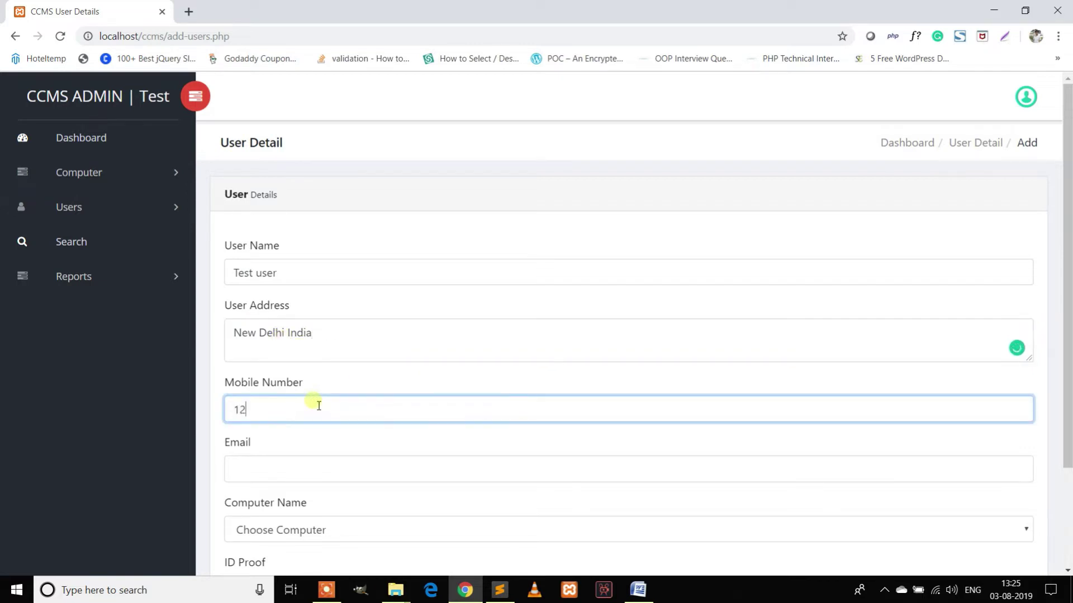
text(1234567890)
click(294, 469)
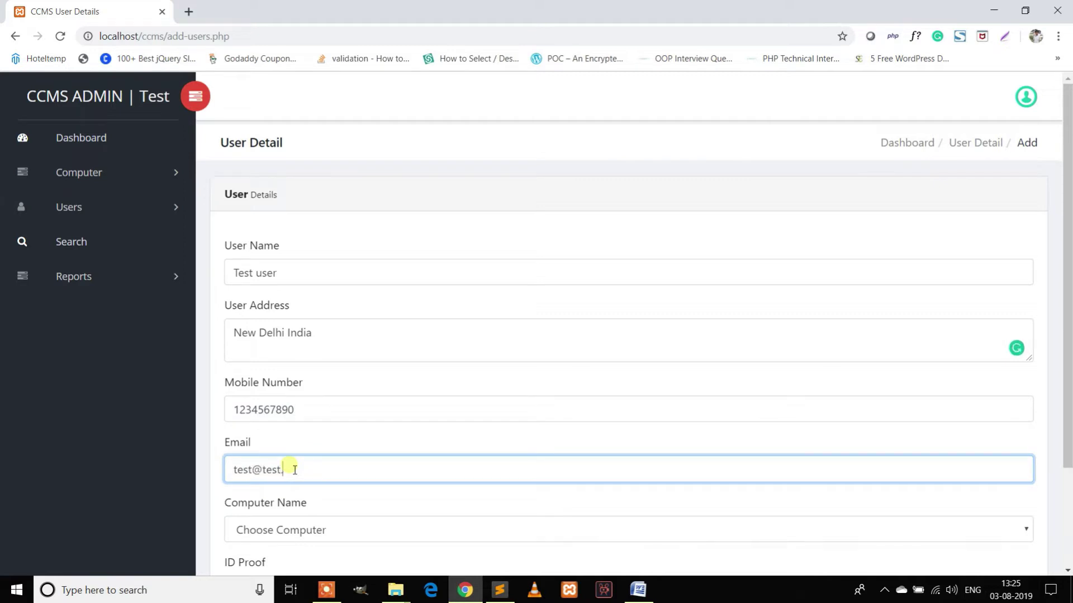
scroll(341, 466, down, 3)
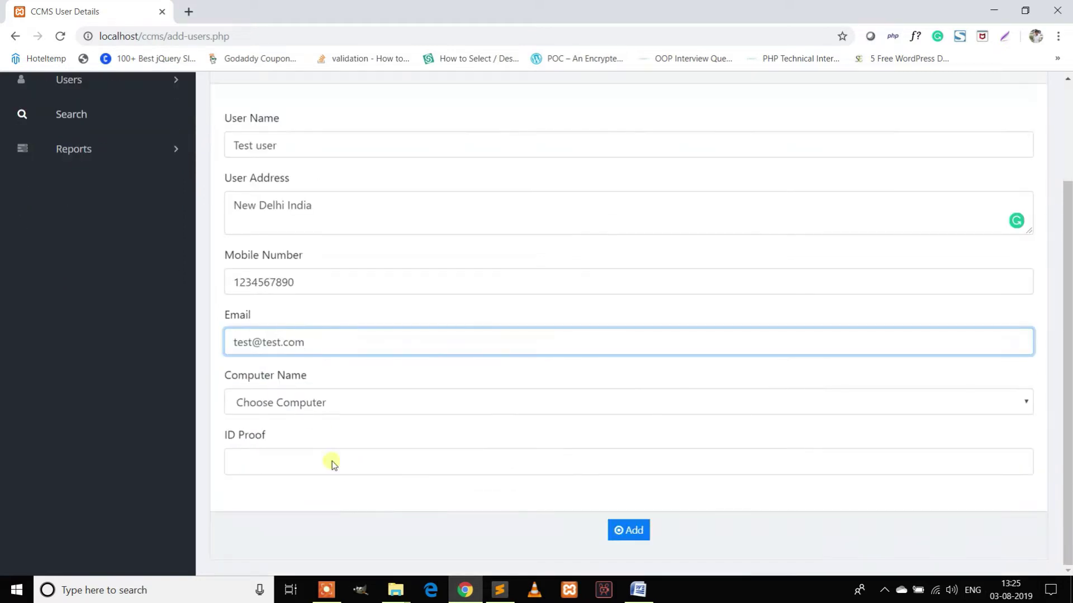
Assign the Asus Gaming Laptop, fill in the ID proof, and add the user.
click(294, 404)
click(259, 503)
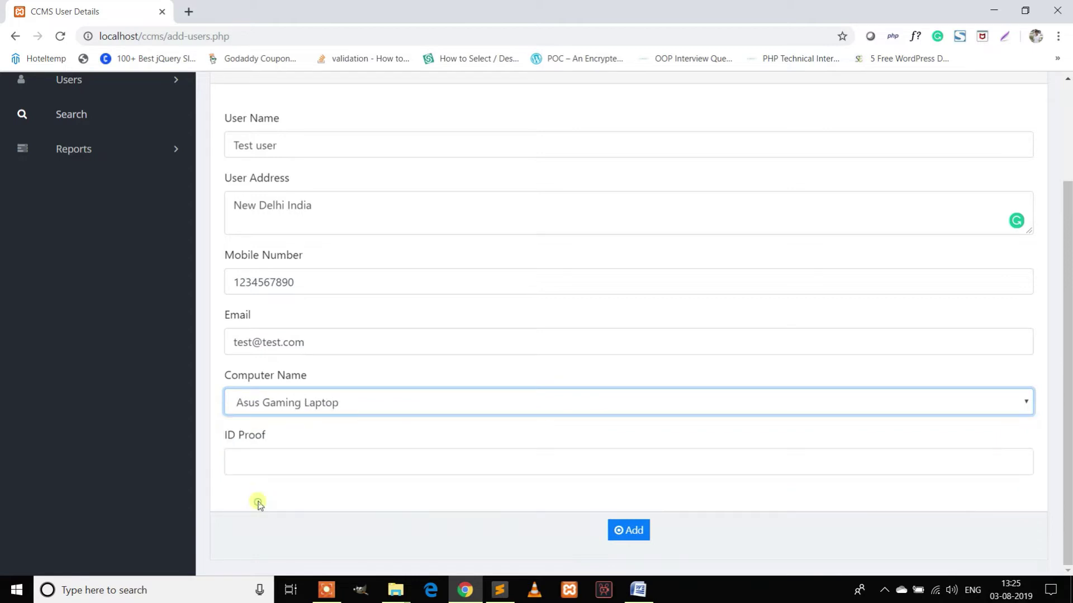
click(267, 472)
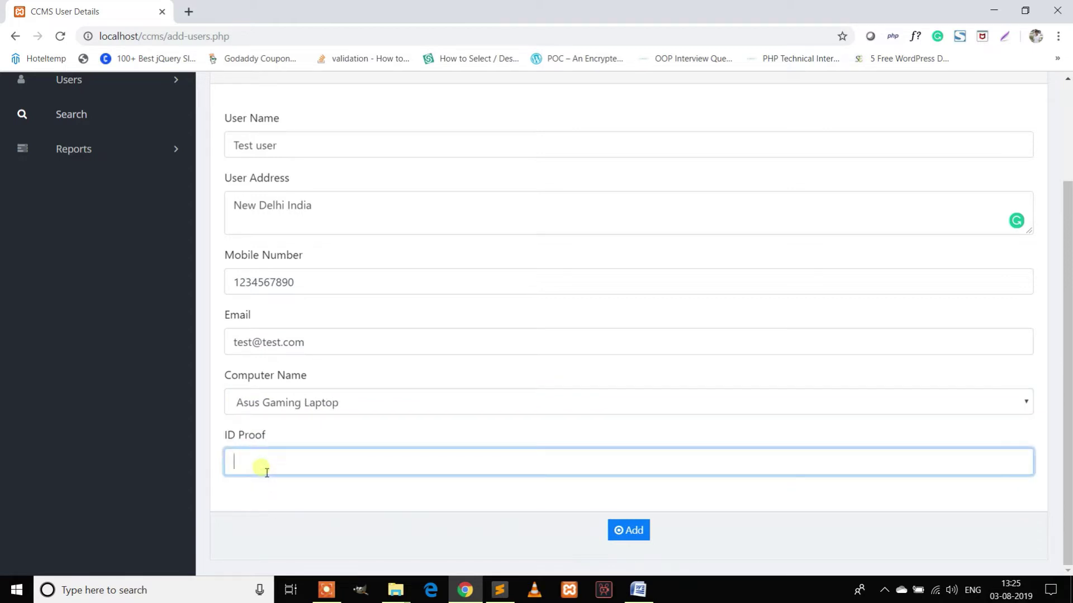
click(618, 530)
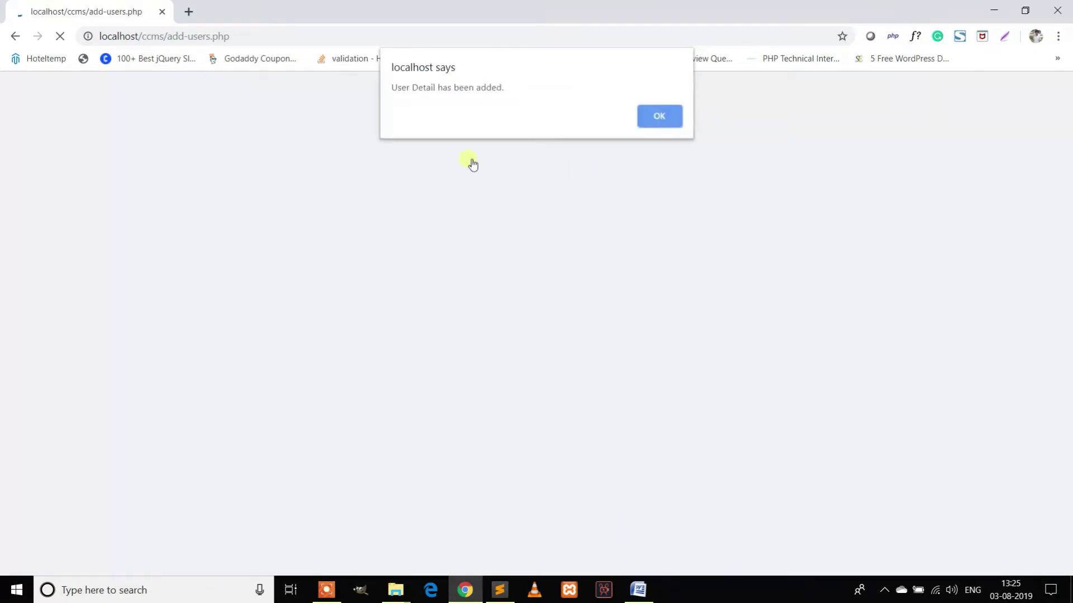
click(660, 120)
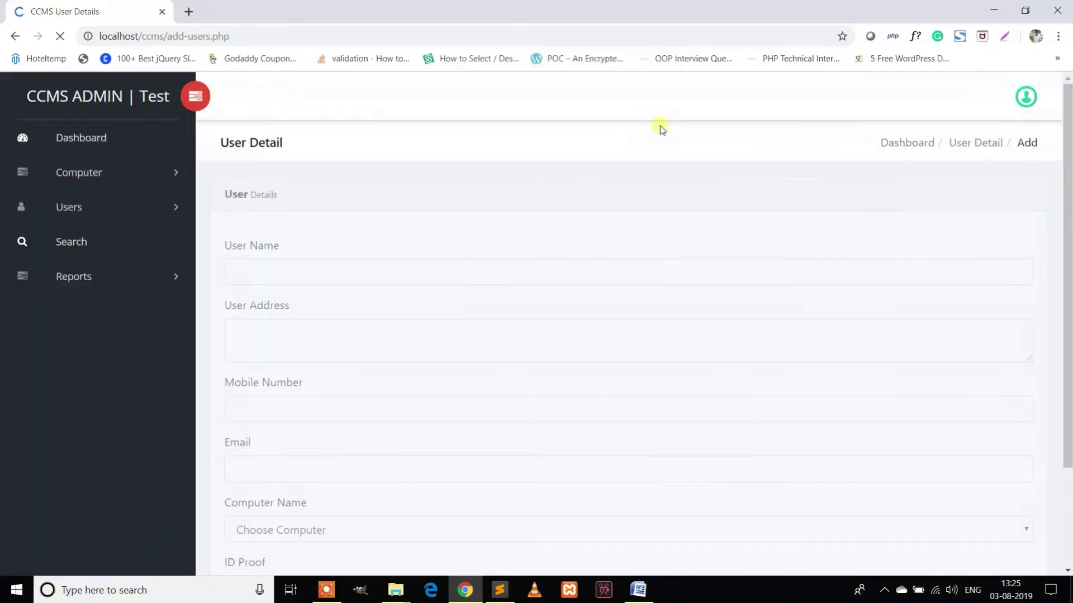
click(102, 209)
Open Test user's update details from the New Users list.
click(89, 266)
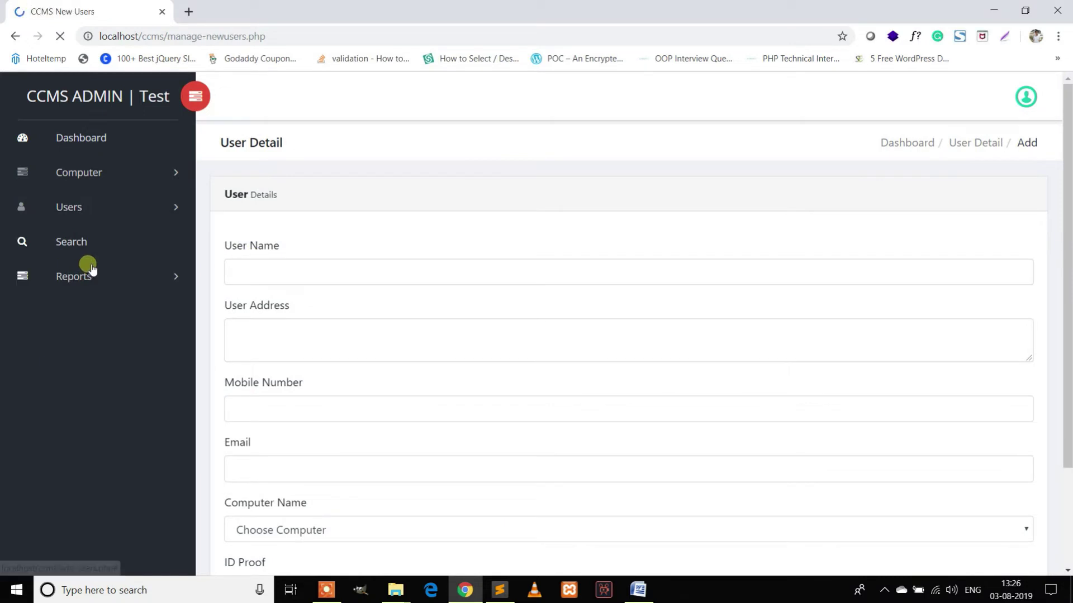
click(888, 312)
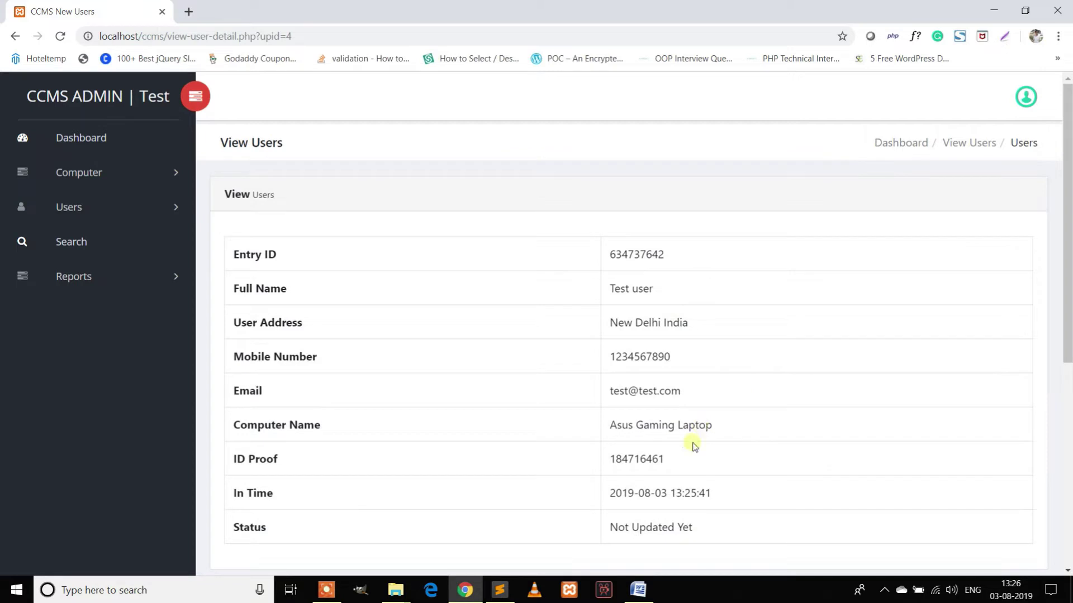
scroll(693, 445, down, 4)
scroll(670, 419, down, 1)
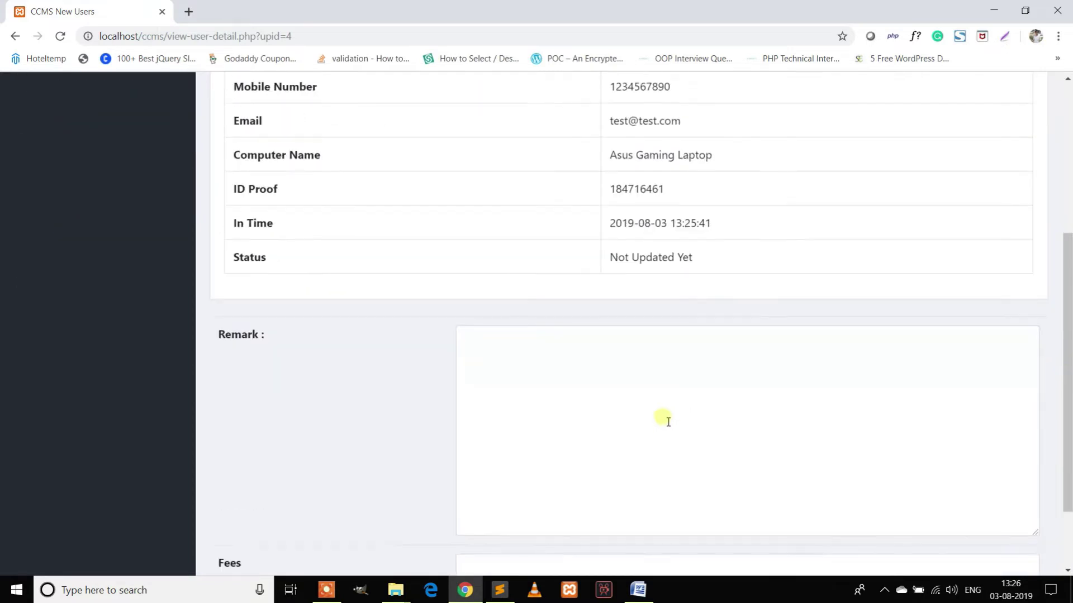
scroll(665, 419, down, 2)
Set remark 'Check out', fees 30 and status Check Out, then save.
click(604, 258)
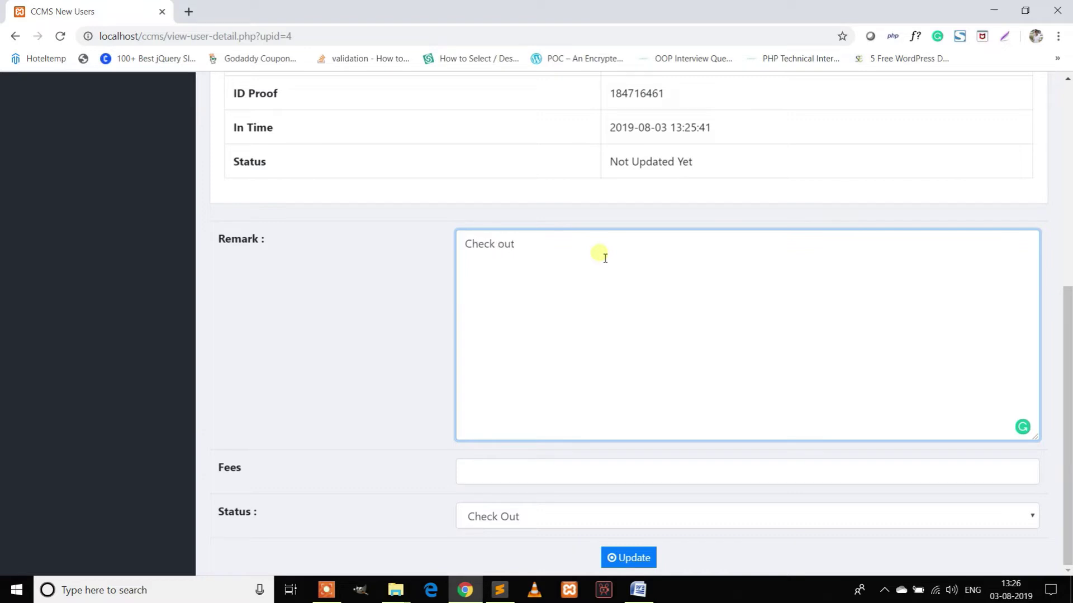
click(481, 470)
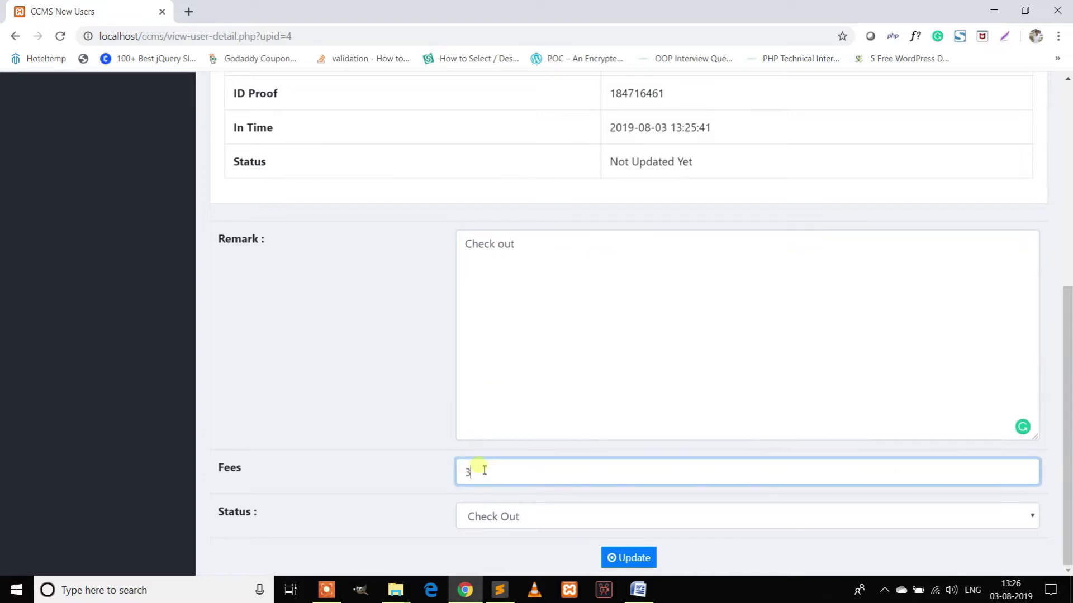
click(513, 509)
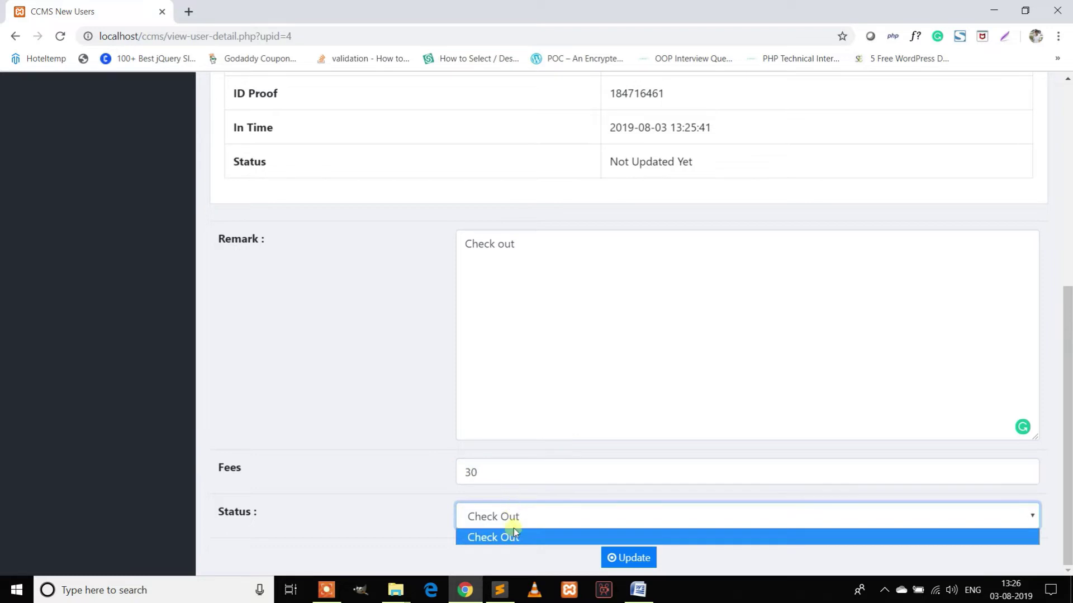
click(510, 535)
click(628, 562)
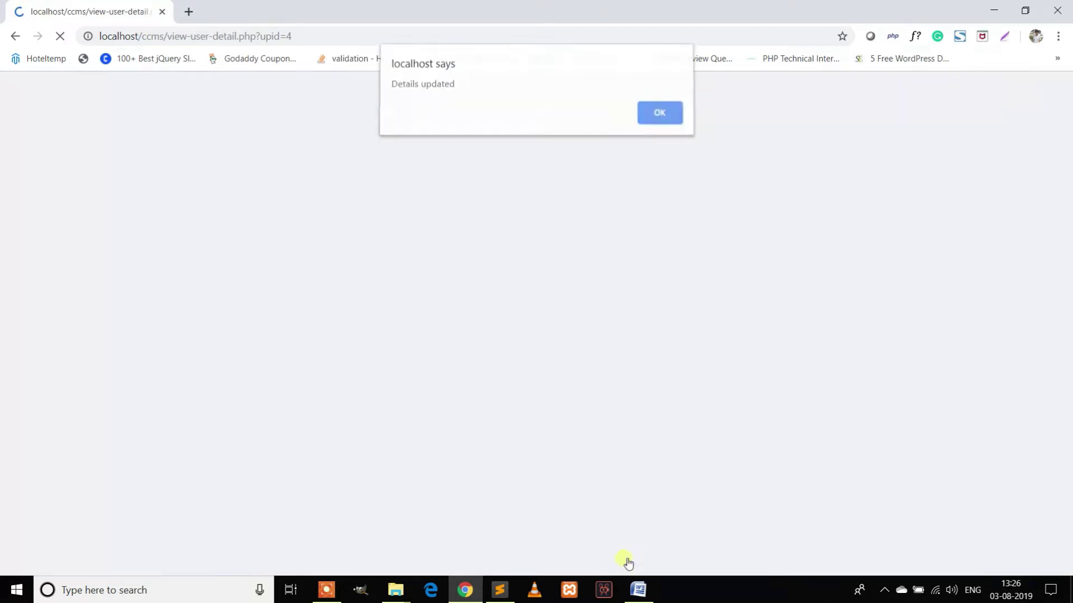
click(668, 116)
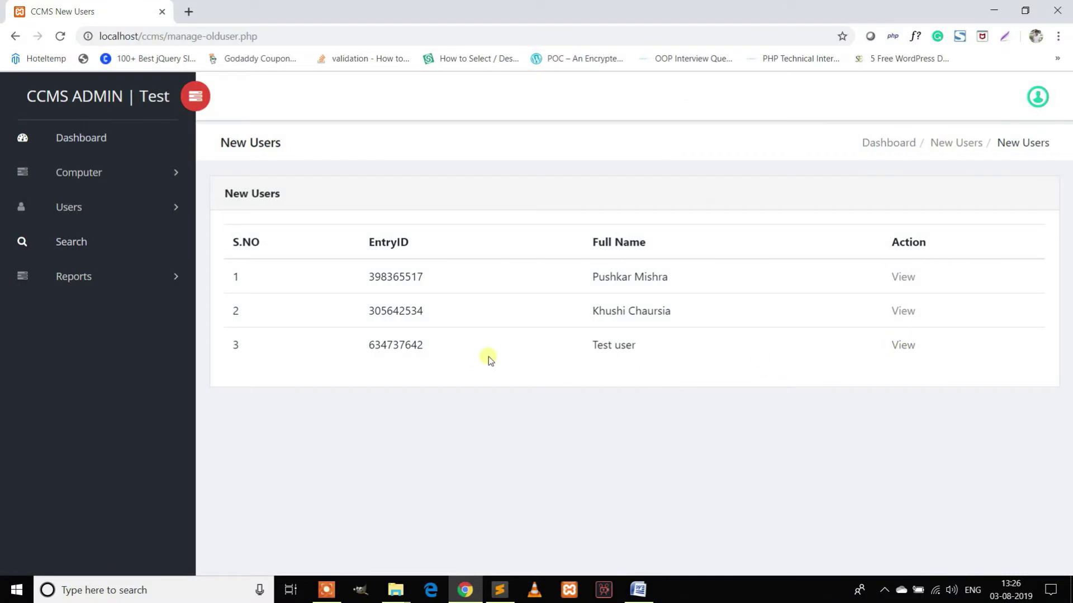
View Test user's record to check remark, out time and fees 30, and copy Entry ID 634737642.
click(903, 348)
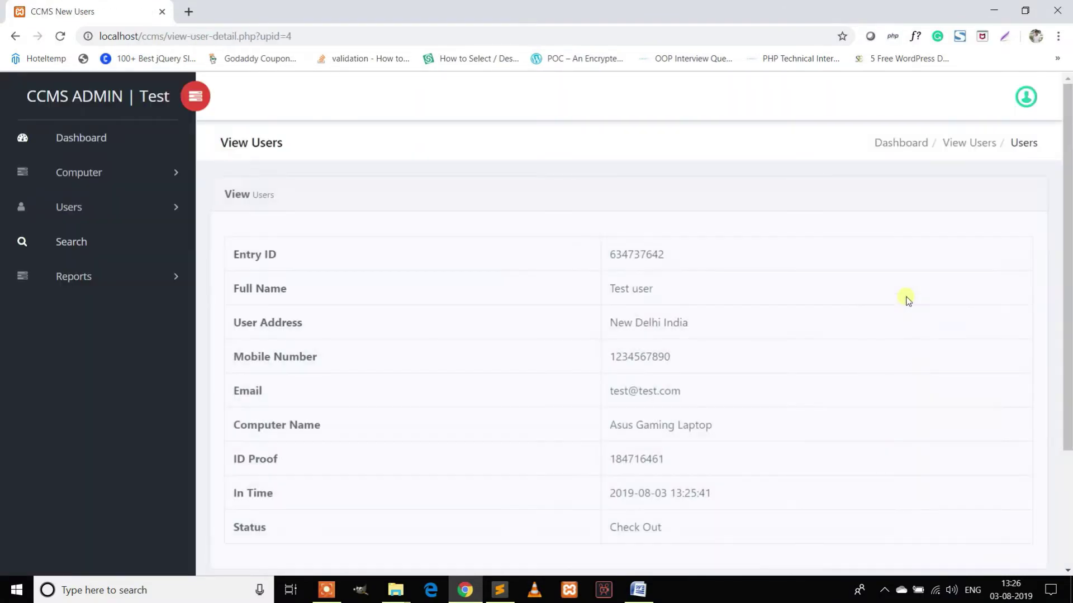
scroll(905, 304, down, 3)
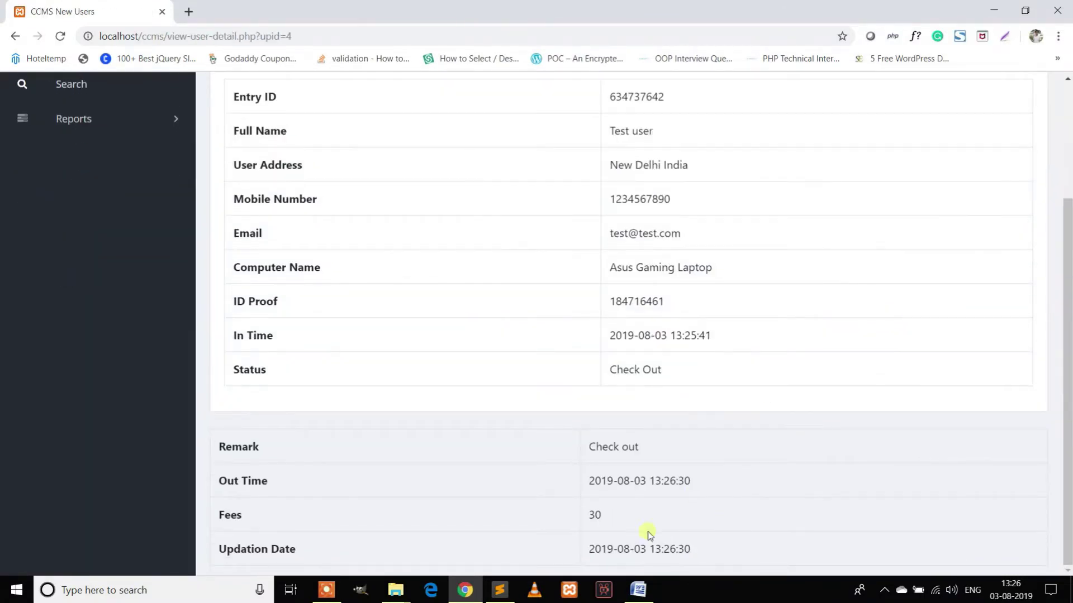
drag(716, 483, 196, 486)
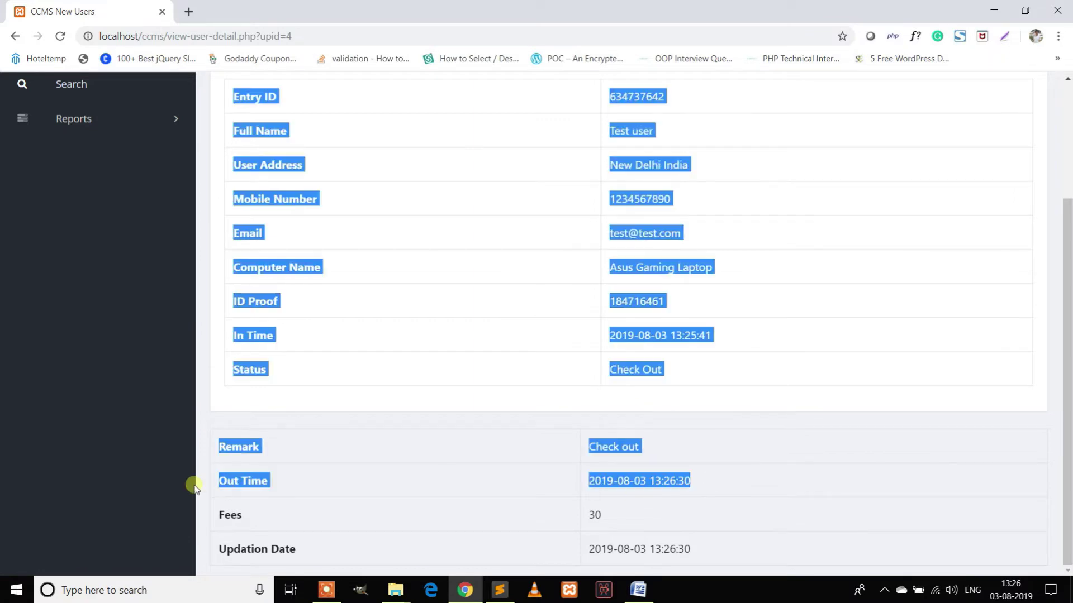
click(715, 360)
drag(729, 339, 218, 338)
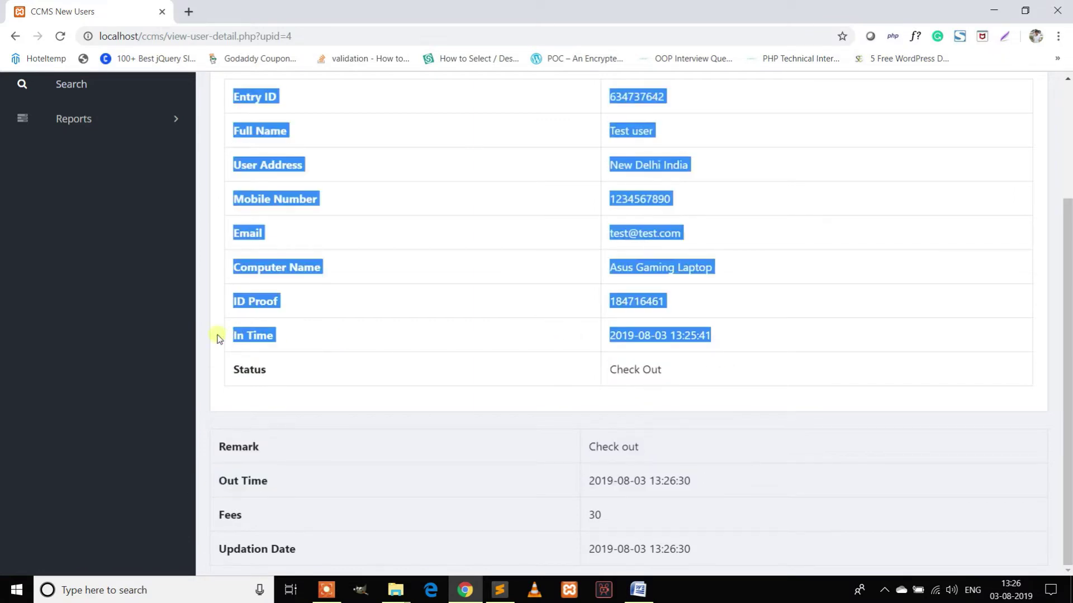
drag(736, 563, 771, 333)
click(771, 333)
double_click(623, 255)
key(ctrl+c)
click(85, 242)
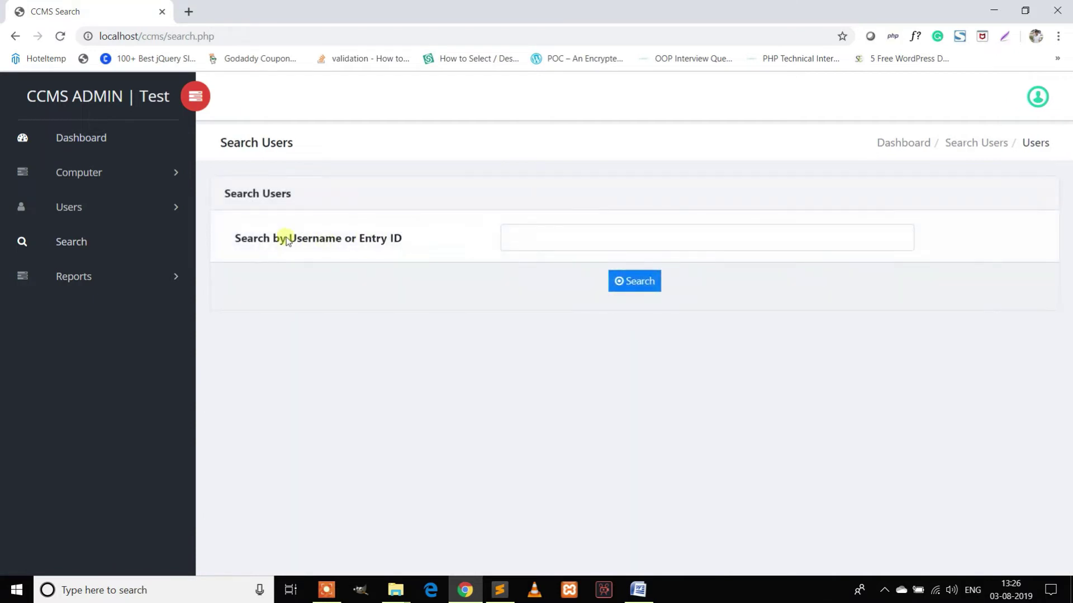
click(376, 239)
click(611, 247)
key(ctrl+v)
click(643, 282)
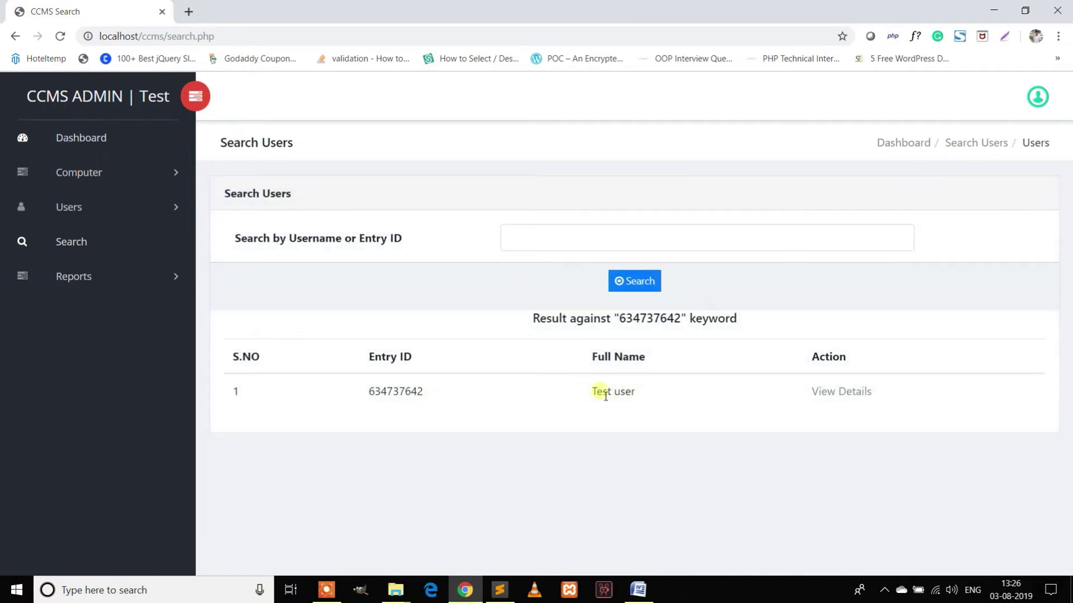
Search users for 'Test' and open the found user's full details.
click(554, 247)
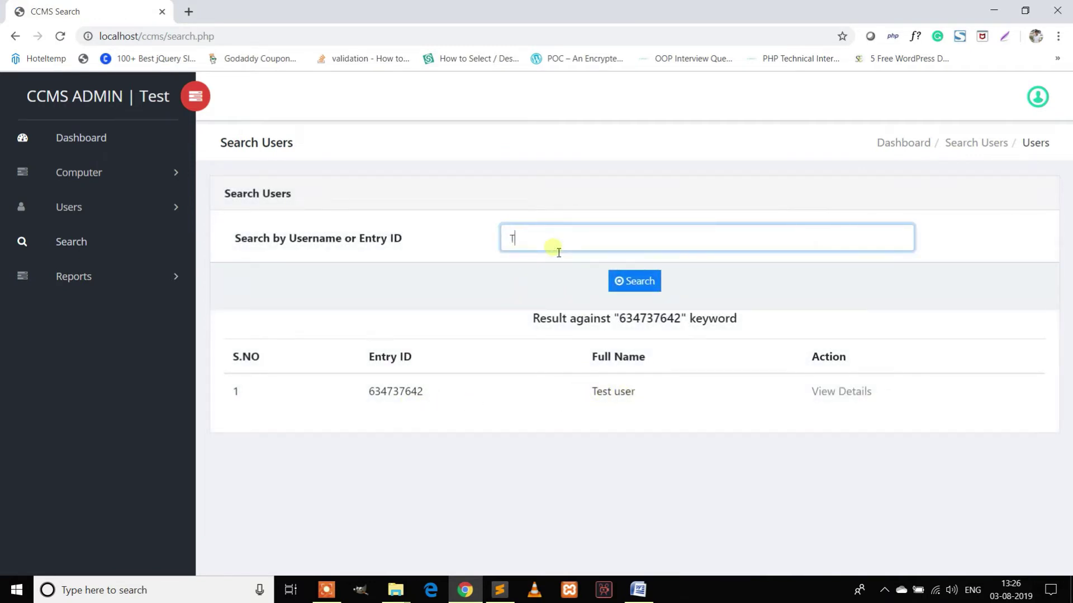
click(635, 279)
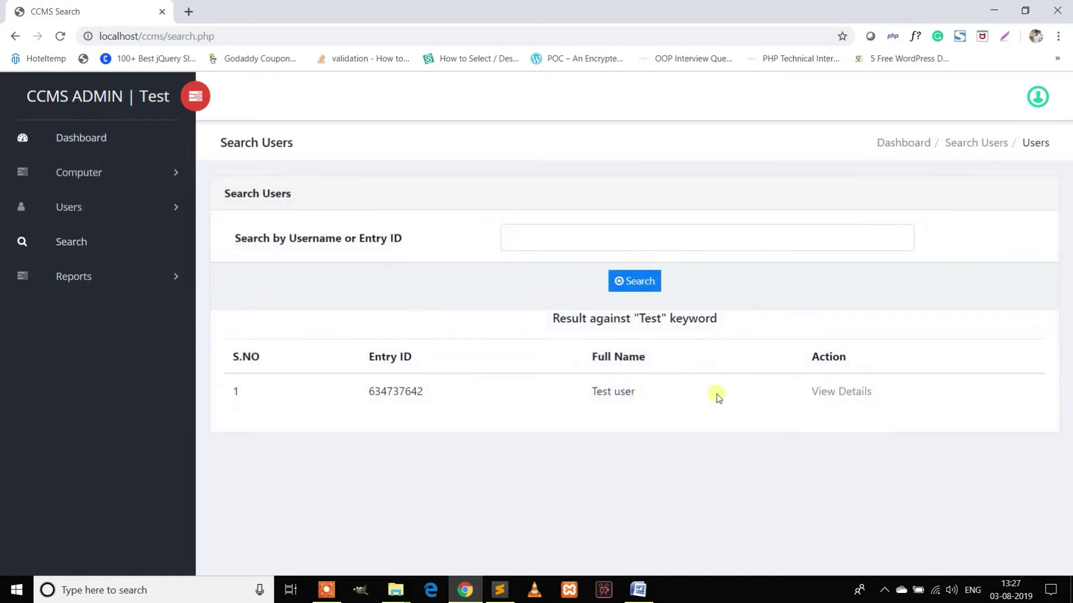
click(826, 395)
scroll(782, 358, down, 3)
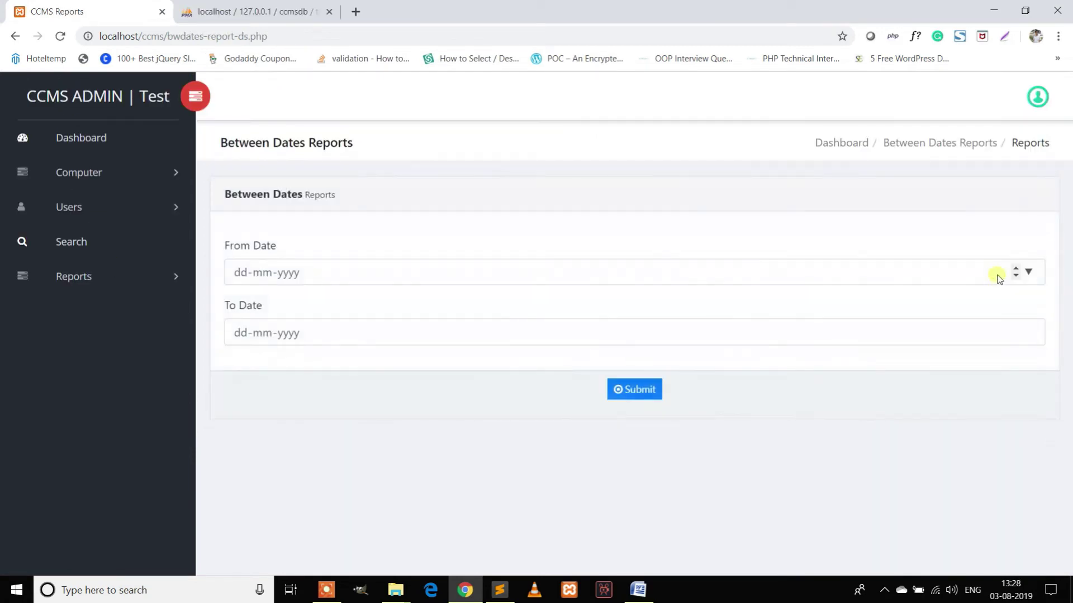
Pick From Date 01-08-2019 and To Date 03-08-2019, submit the report, then go to the Dashboard.
click(1027, 272)
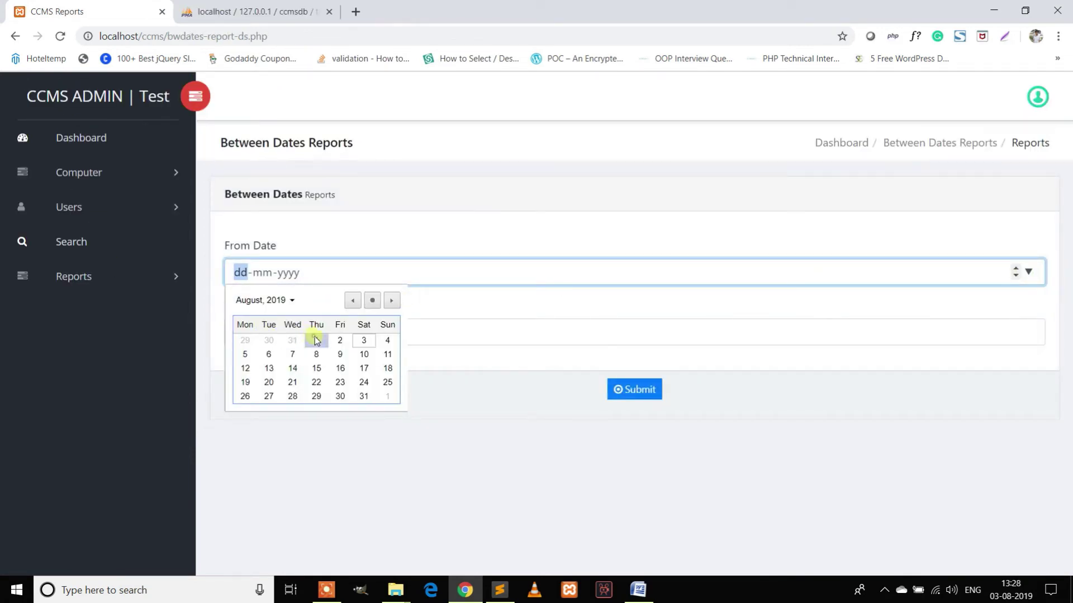
click(316, 341)
click(1030, 333)
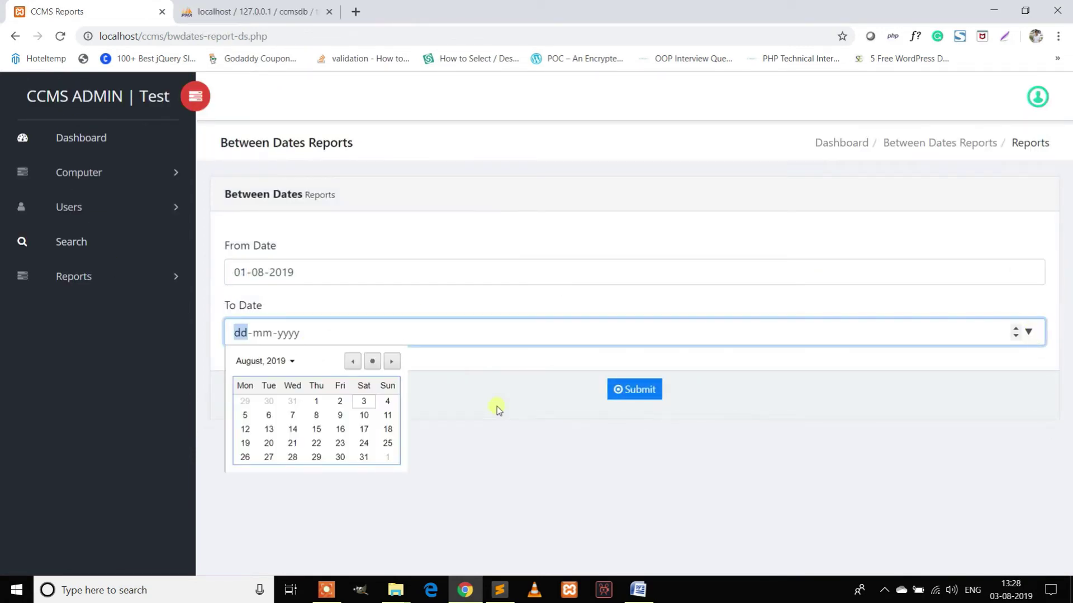
click(369, 402)
click(640, 399)
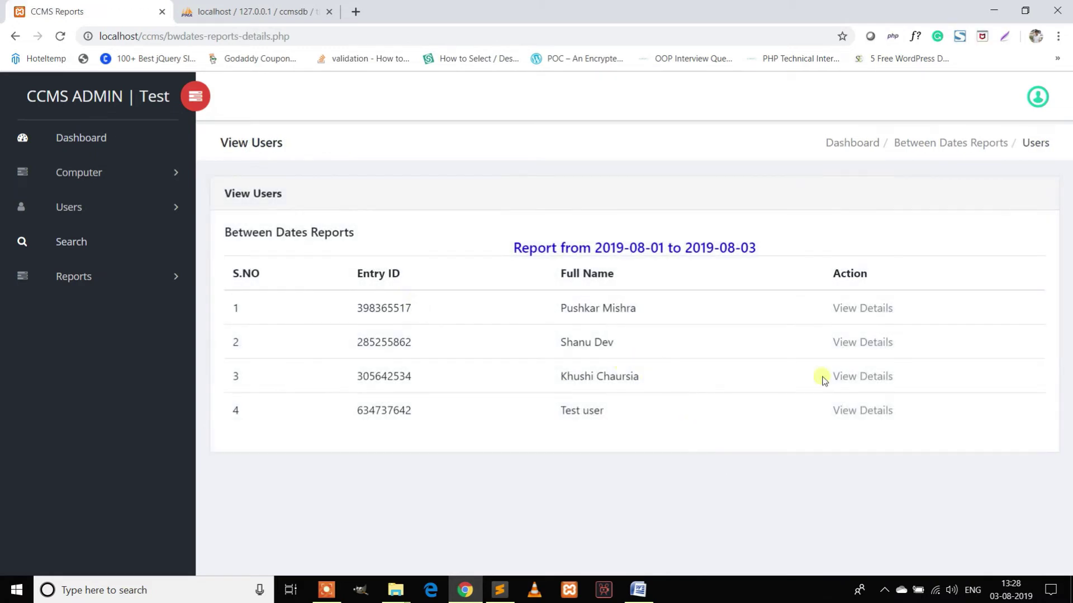
click(87, 140)
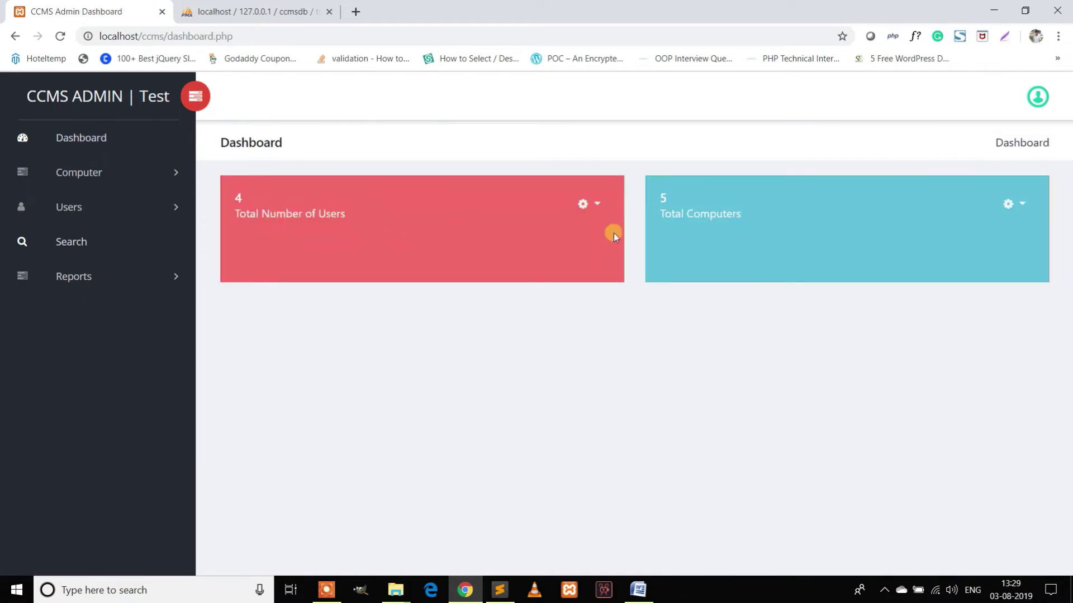
drag(679, 200, 408, 206)
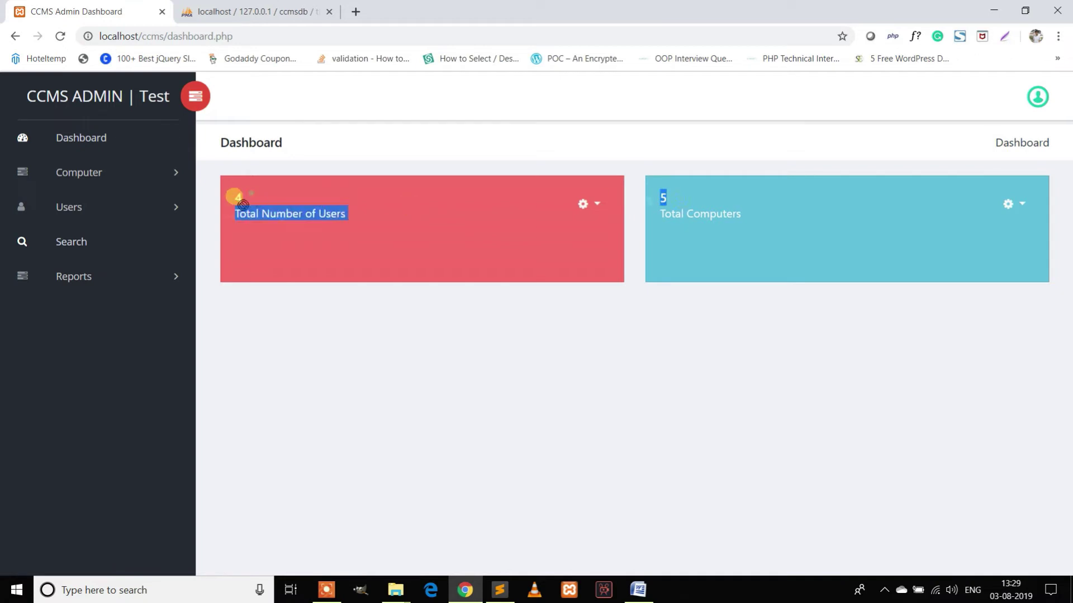
click(598, 205)
click(1013, 204)
click(977, 237)
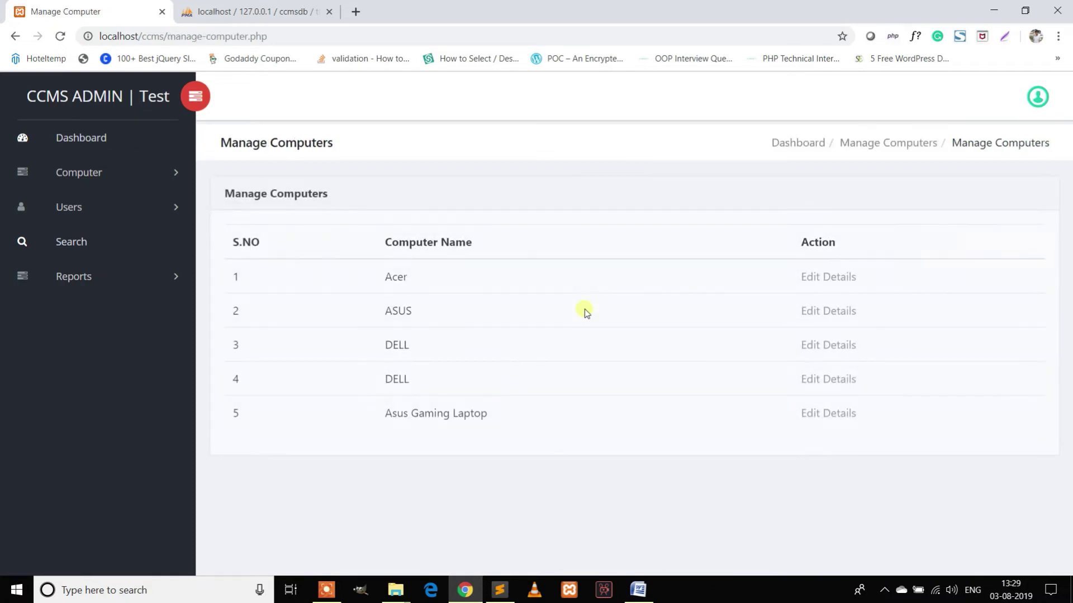
click(103, 141)
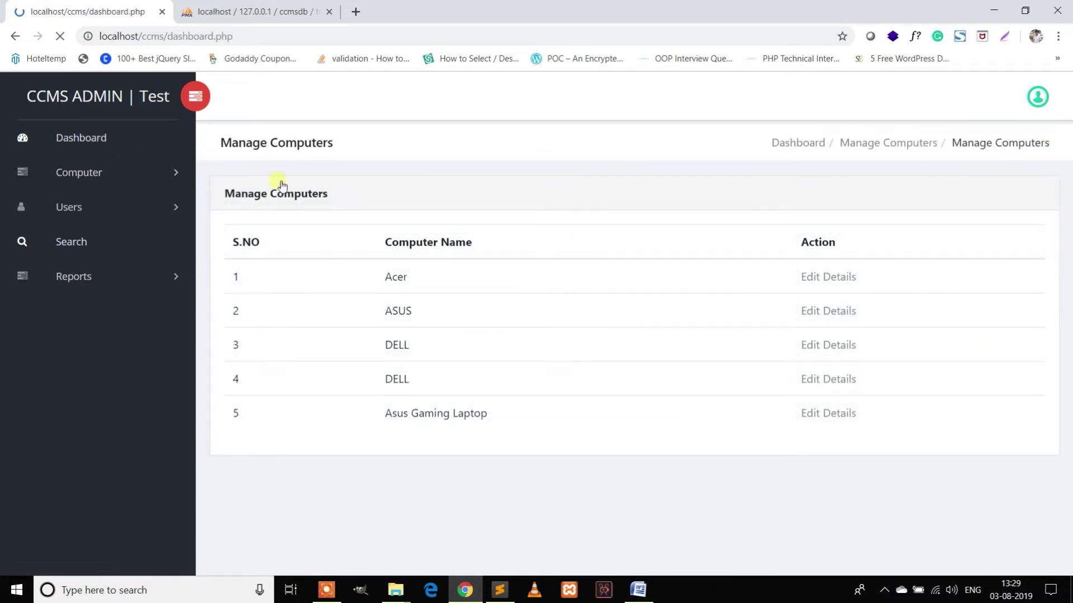
click(597, 202)
click(531, 235)
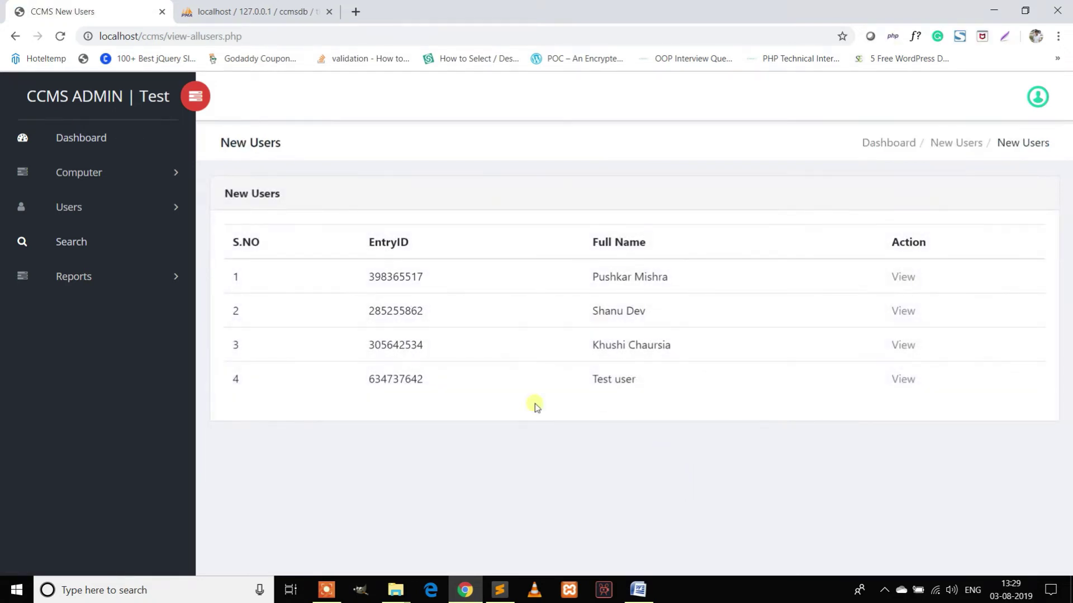
click(103, 139)
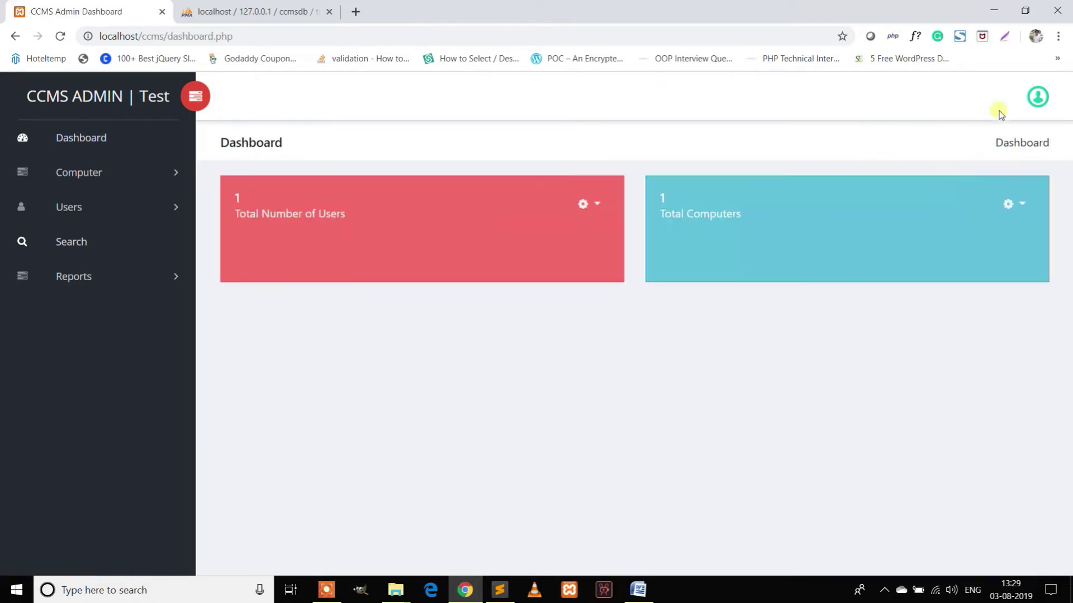
Open the admin profile and change Admin Name from Test to Admin.
click(1036, 101)
click(1000, 134)
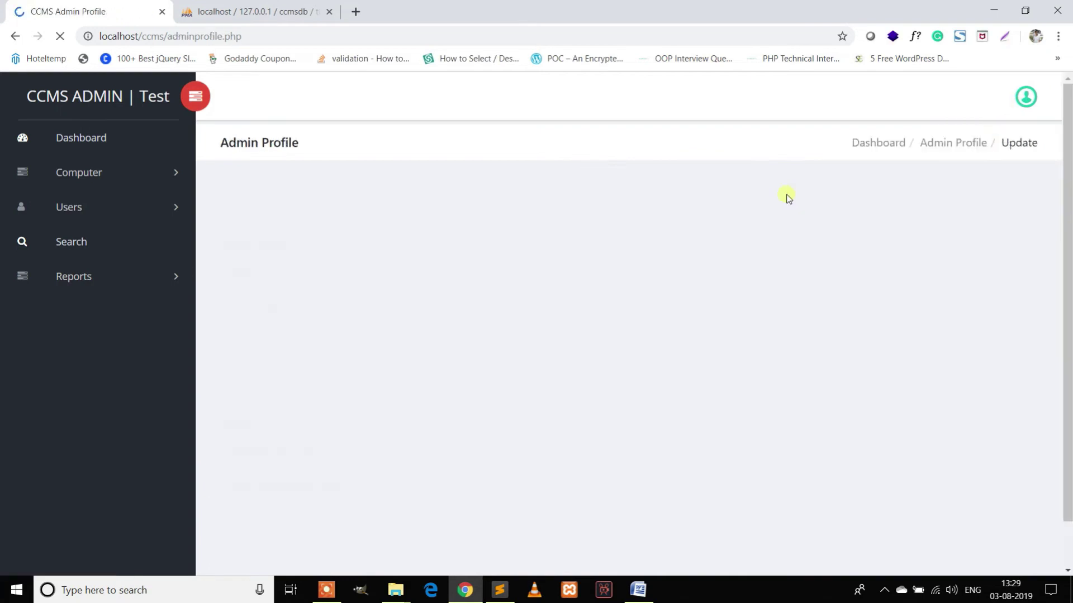
scroll(475, 301, down, 1)
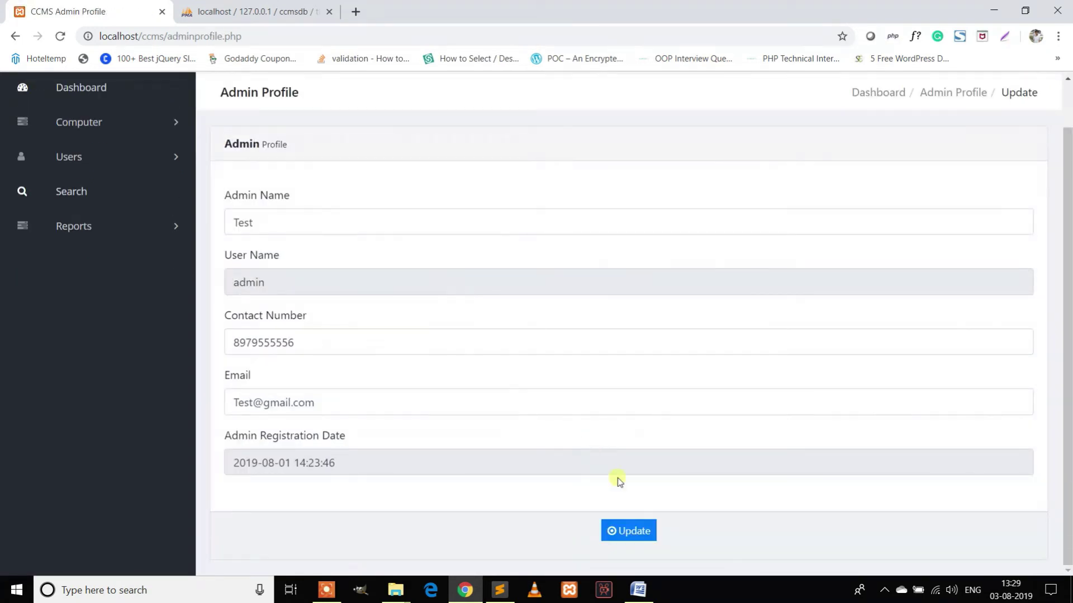
scroll(358, 296, up, 1)
drag(333, 285, 177, 270)
text(Admin)
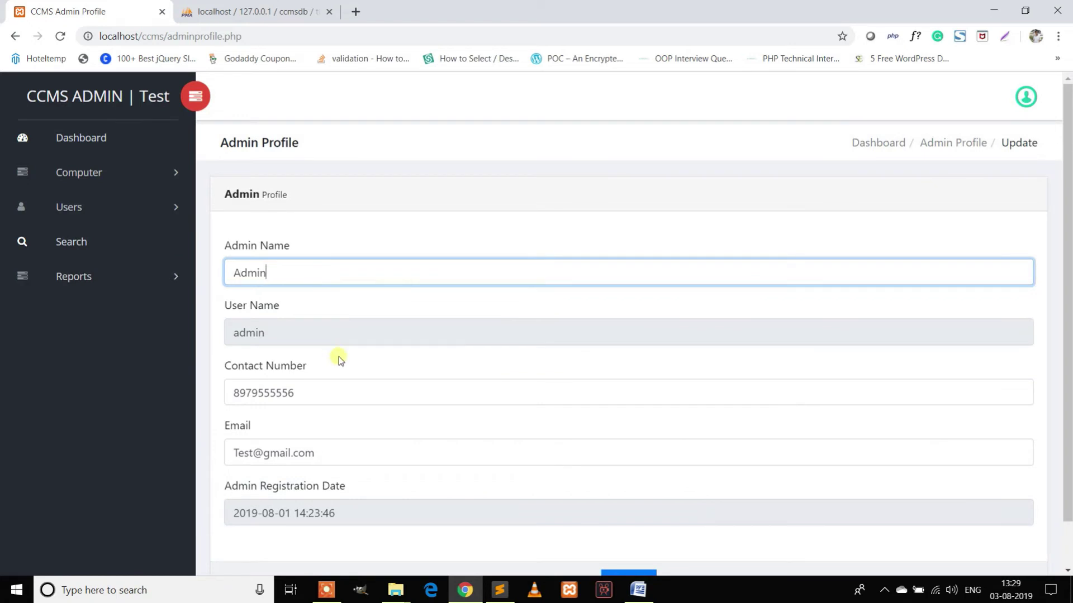
Edit the e-mail address and save the updated admin profile.
scroll(336, 353, down, 1)
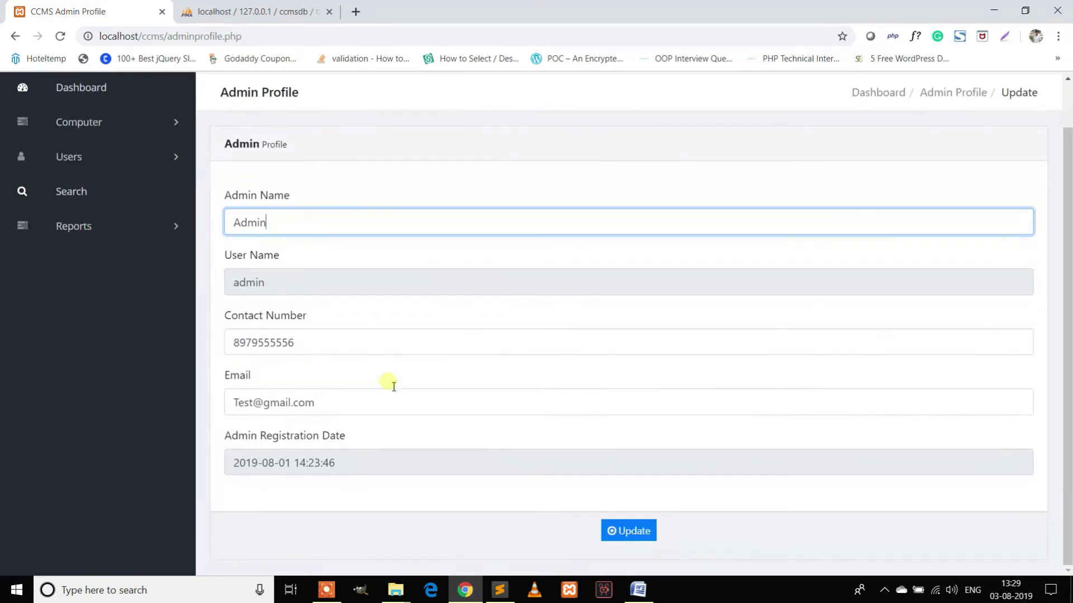
drag(255, 403, 237, 407)
text(admin)
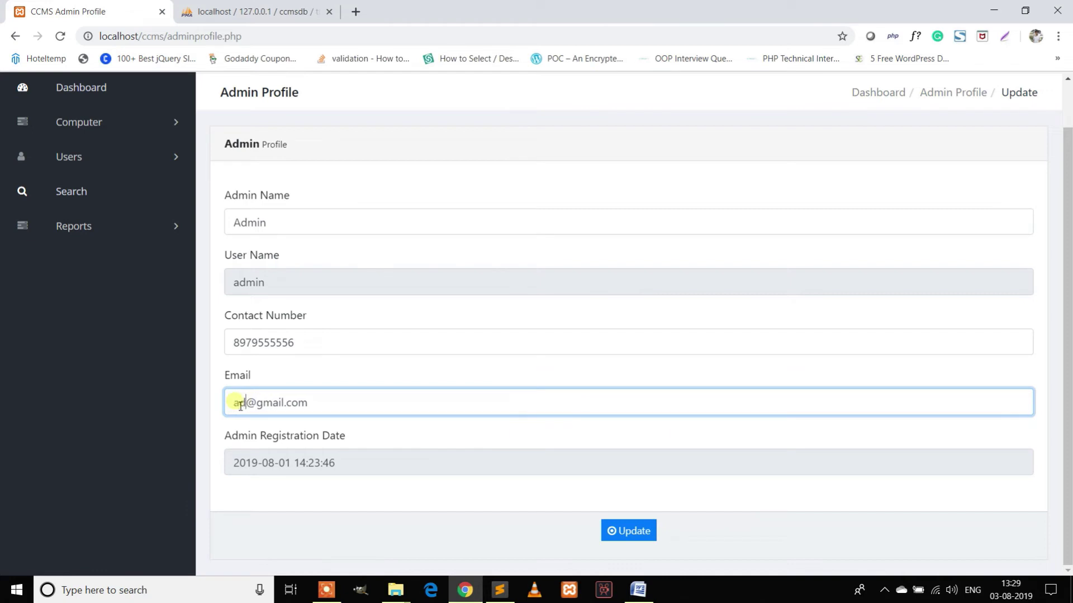
click(630, 531)
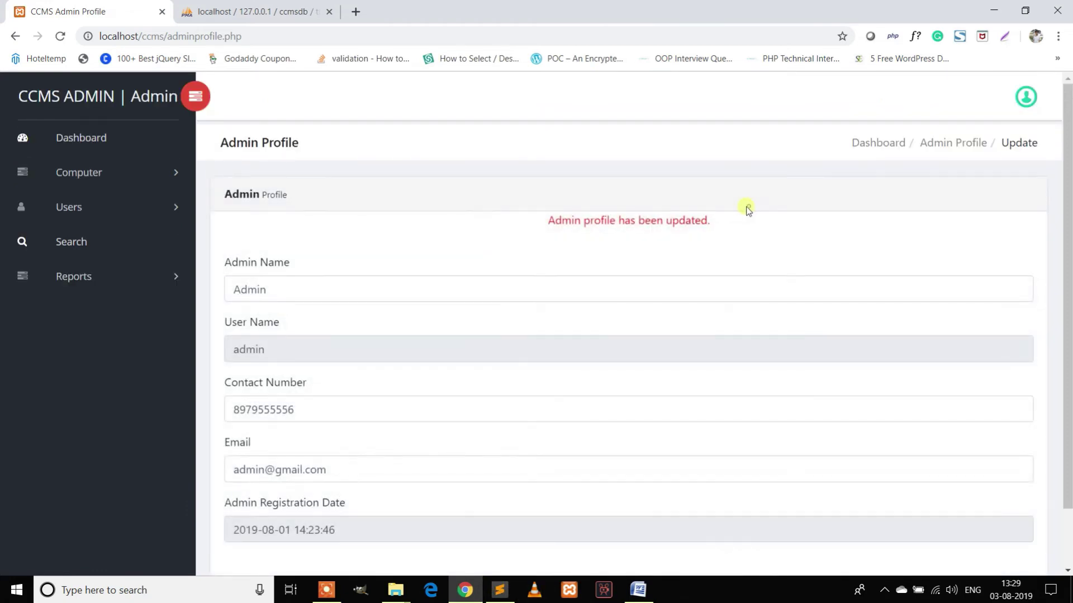
drag(727, 219, 510, 222)
click(542, 268)
scroll(357, 276, down, 2)
scroll(1003, 213, up, 2)
Fill in current and new passwords on Change Password and submit, getting a mismatch alert.
click(1026, 97)
click(963, 158)
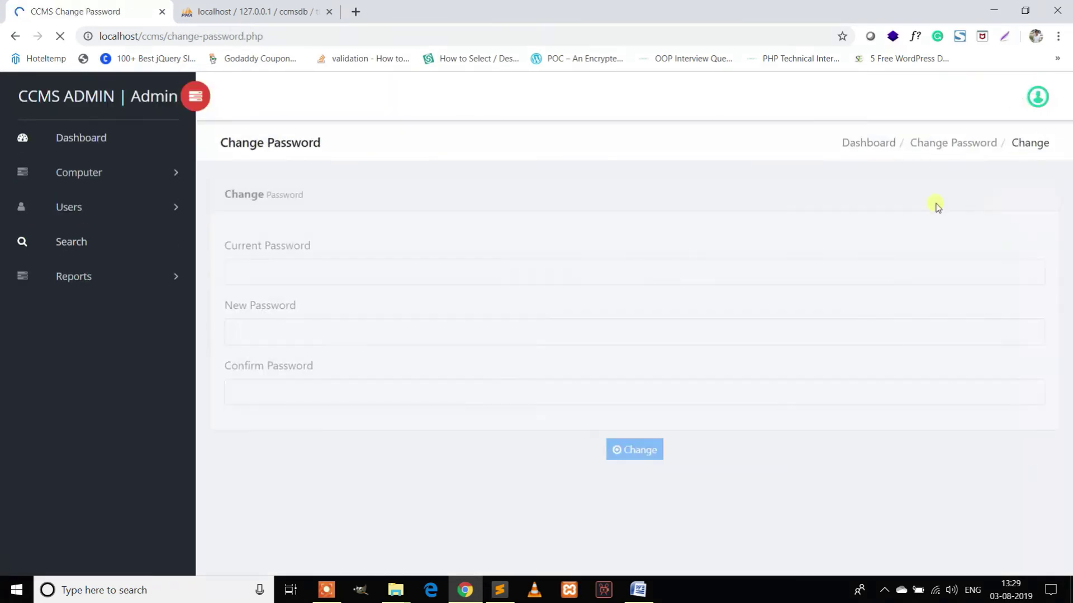
click(430, 382)
click(304, 267)
text(12345)
click(339, 335)
text(123456)
click(321, 385)
text(12345)
click(621, 452)
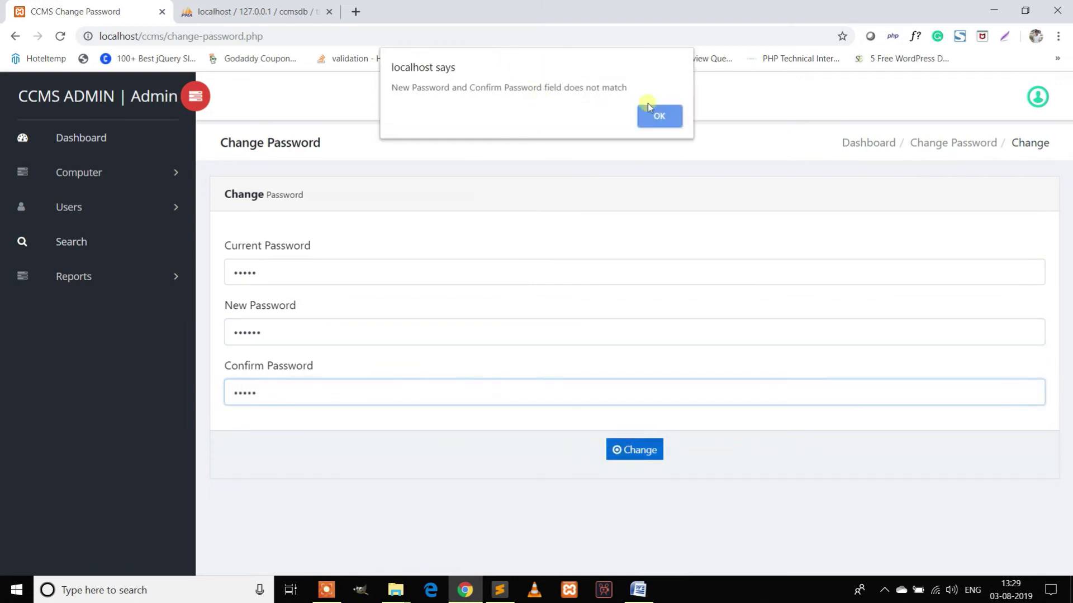
click(660, 116)
Retype matching new and confirmation passwords and resubmit, getting a wrong-current-password error.
double_click(298, 330)
text(12345678)
key(Tab)
text(12345678)
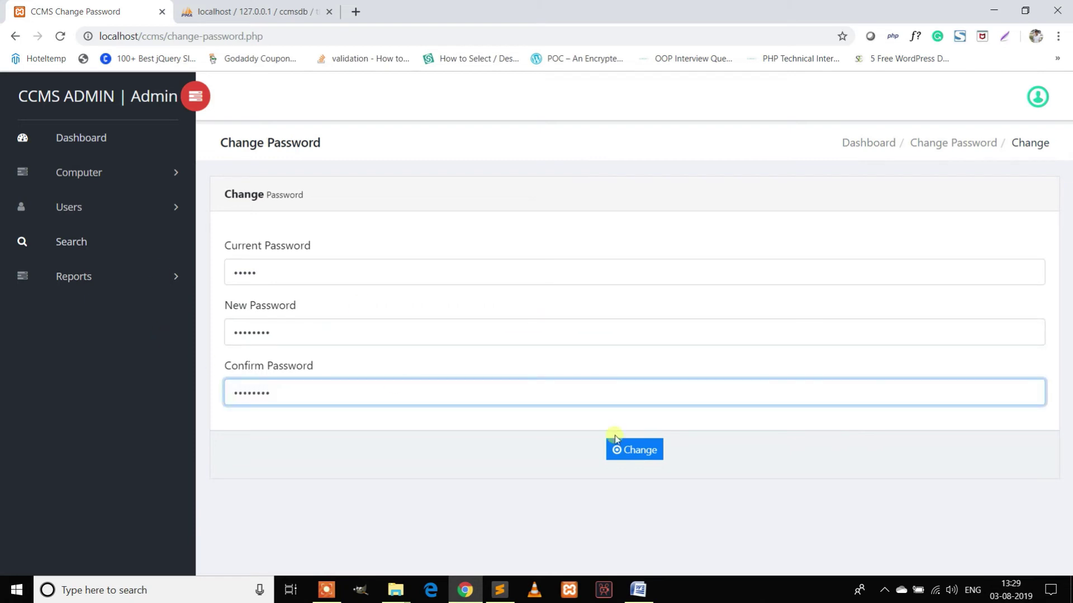
click(615, 441)
drag(722, 226, 587, 229)
Correct the current password, re-enter the new password, and submit until it changes successfully.
click(574, 284)
text(123)
click(522, 352)
text(1)
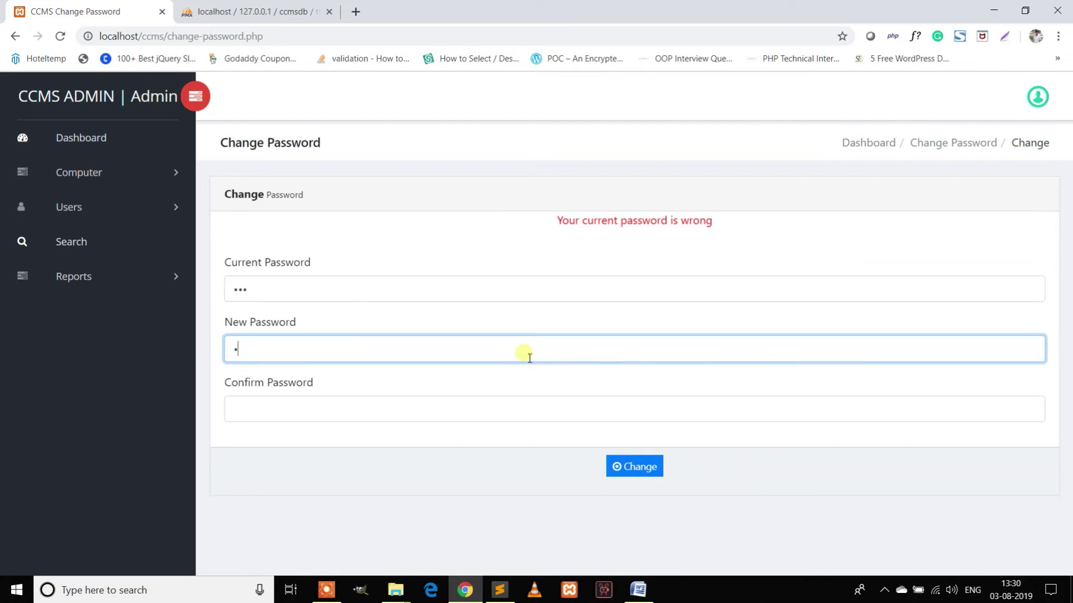
key(Tab)
text(1234567)
click(640, 466)
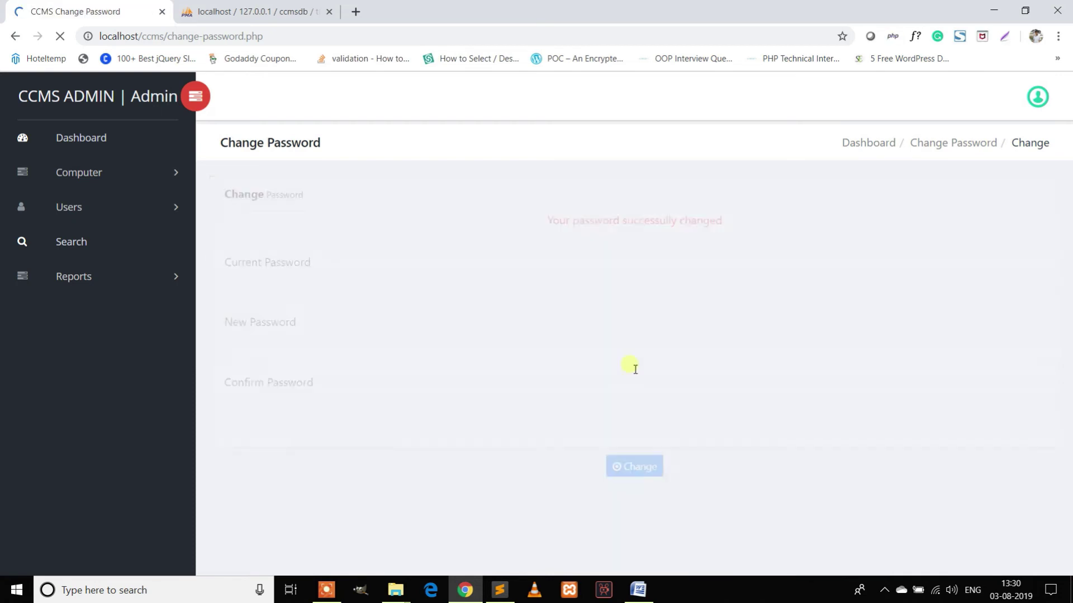
drag(723, 223, 715, 226)
click(665, 213)
drag(743, 228, 557, 226)
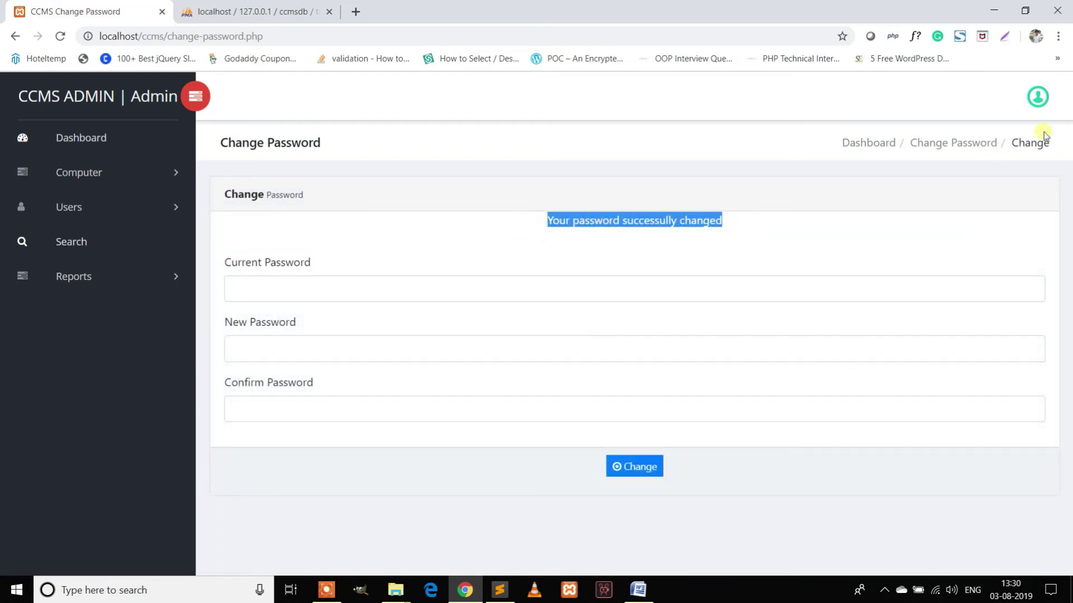
click(1038, 97)
Log out, start Forgot Password with the admin e-mail, and switch to the phpMyAdmin tab.
click(984, 178)
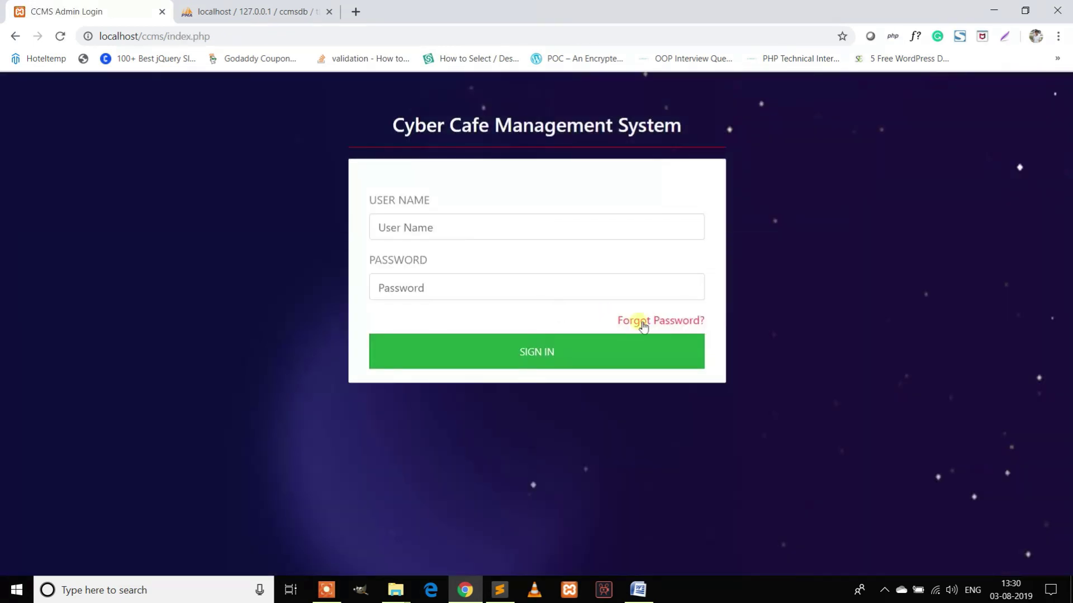
click(642, 320)
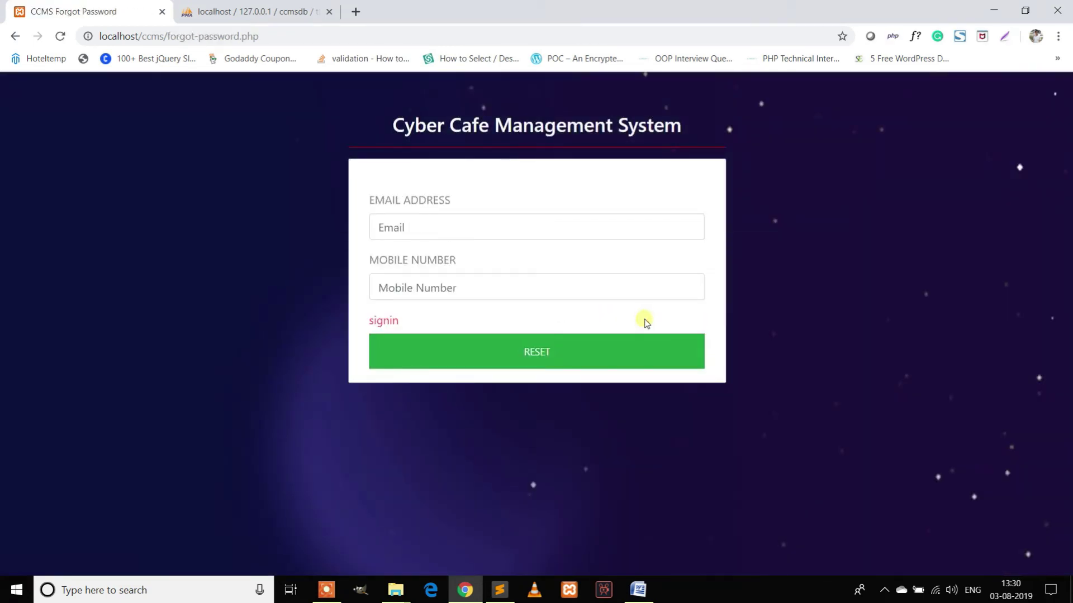
click(438, 226)
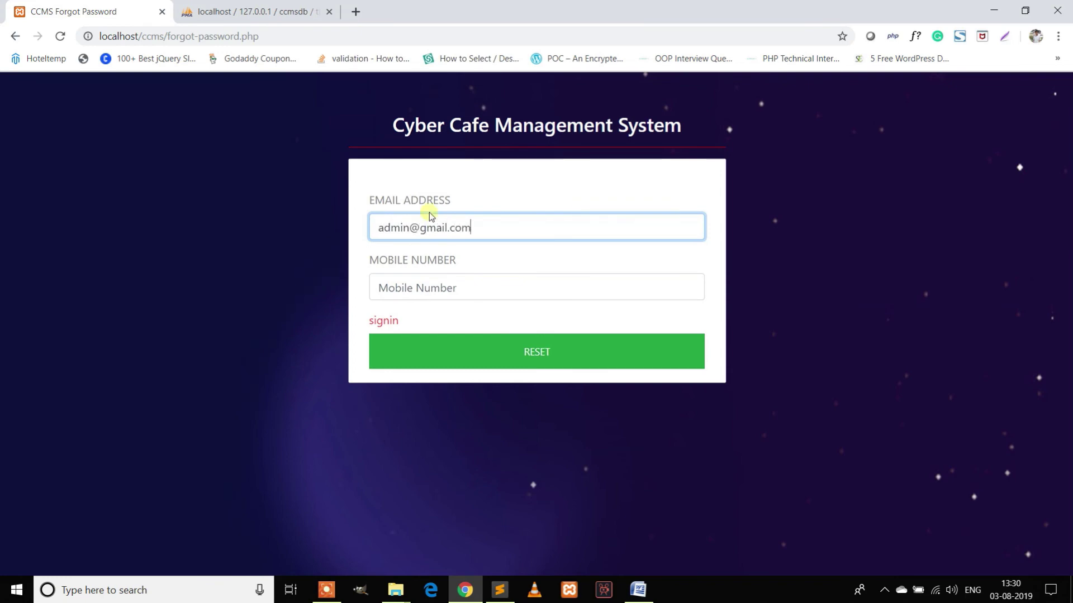
click(251, 11)
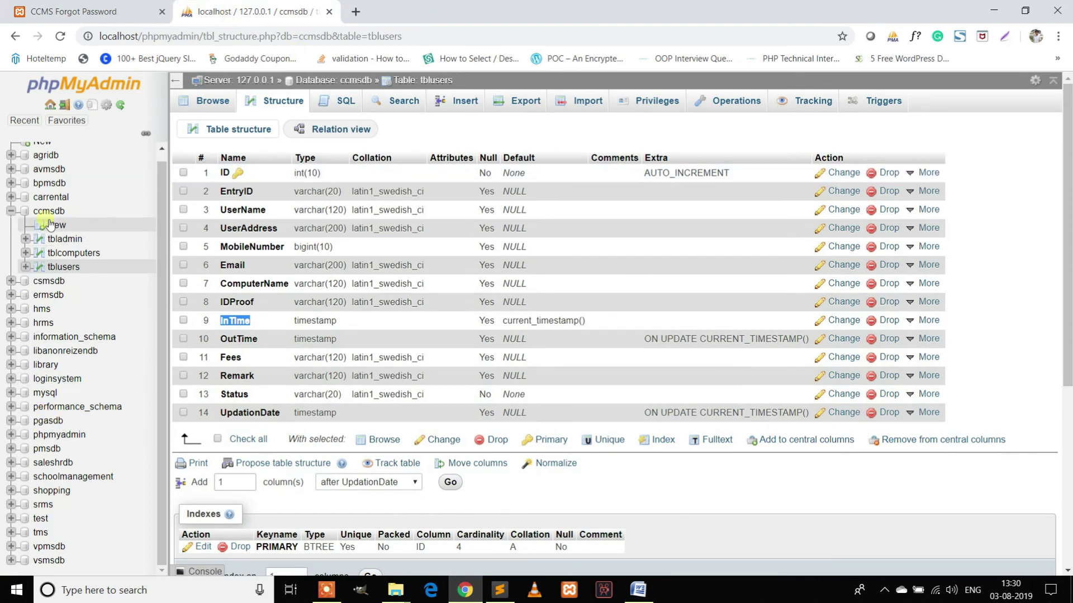
Copy the admin's mobile number from the tbladmin row, then return to the Forgot Password tab.
click(65, 239)
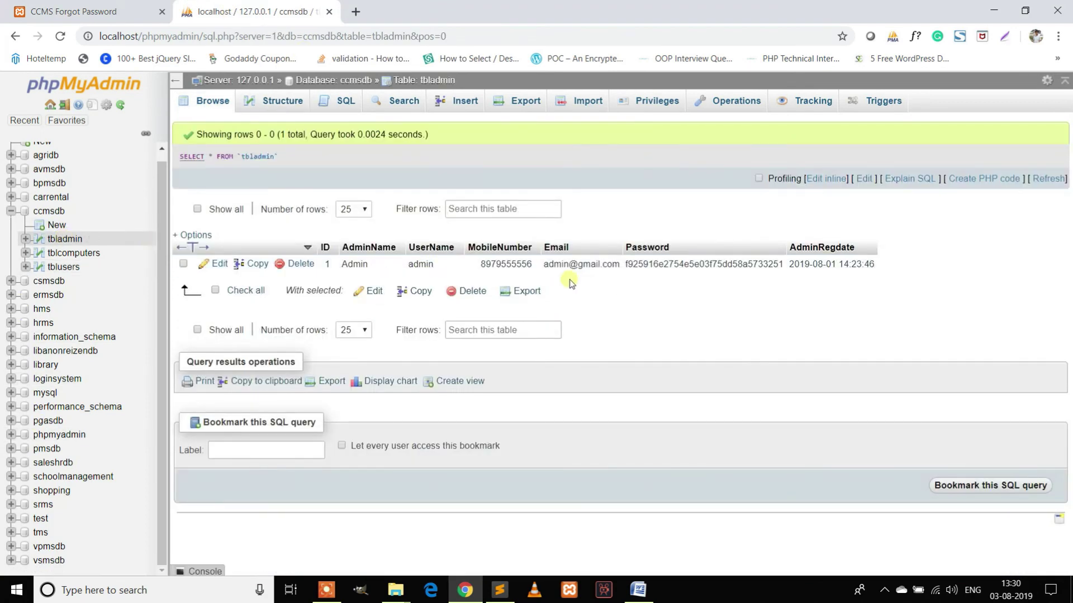
double_click(495, 265)
double_click(499, 266)
key(ctrl+c)
click(139, 10)
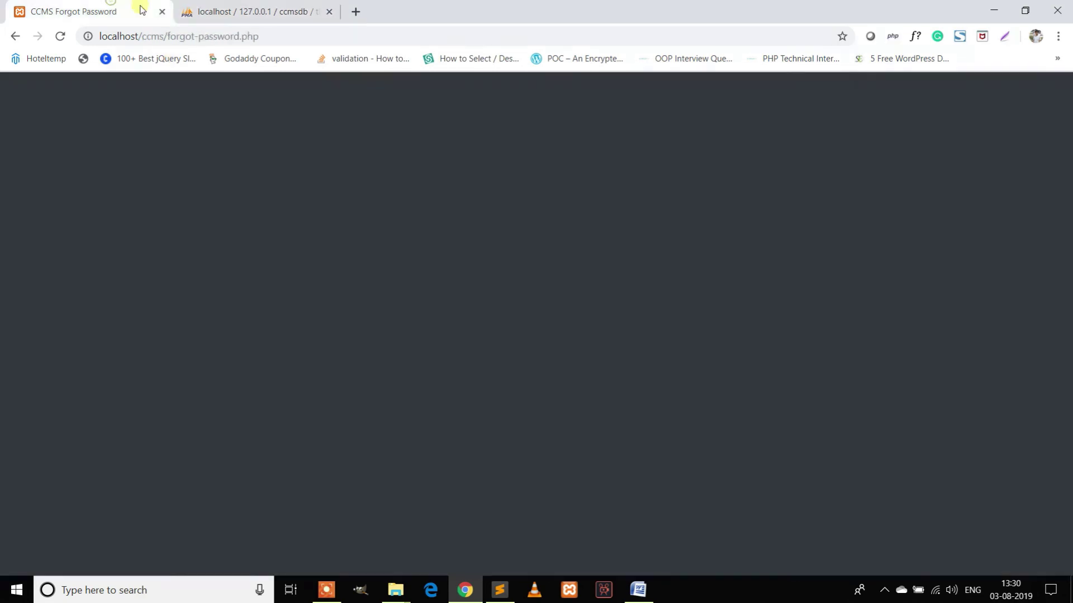
Paste the admin's mobile number into the reset form and submit it.
click(481, 291)
key(ctrl+v)
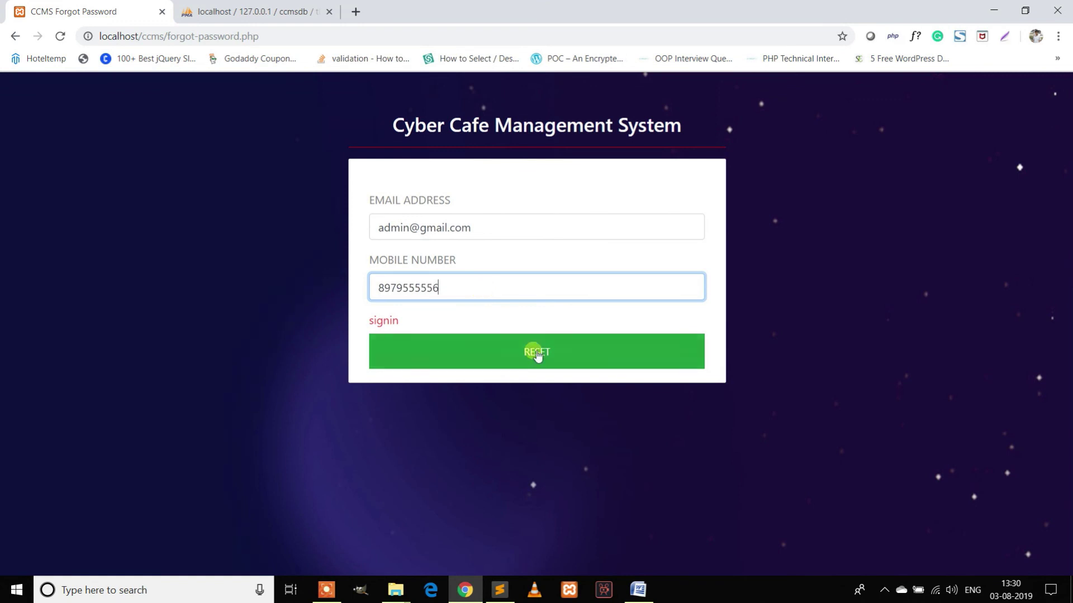
click(536, 354)
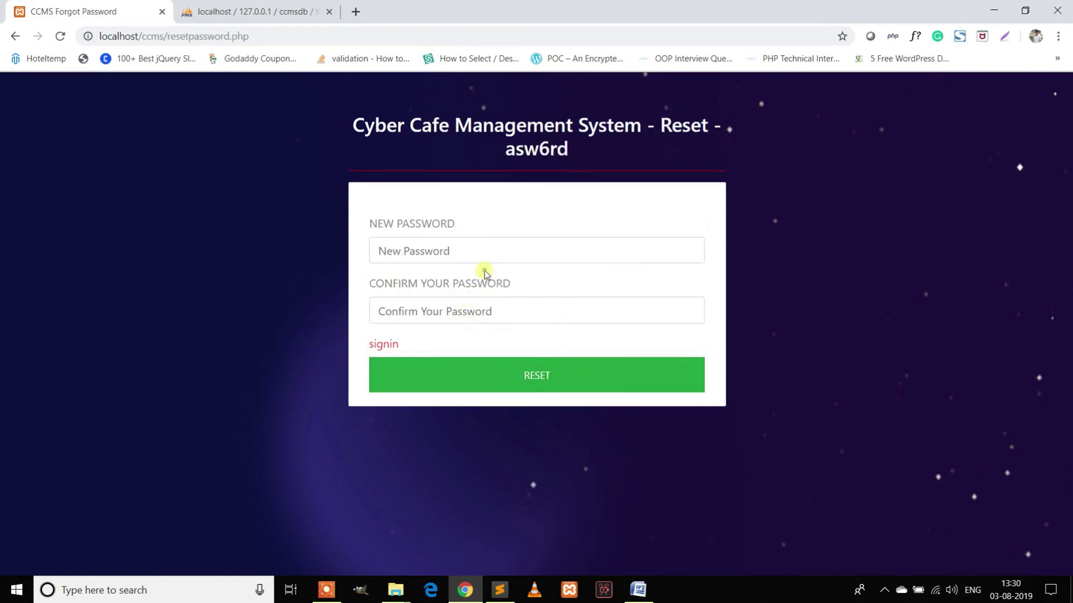
Enter and confirm a new admin password, accept the success alert, and return to sign-in.
click(471, 249)
text(12)
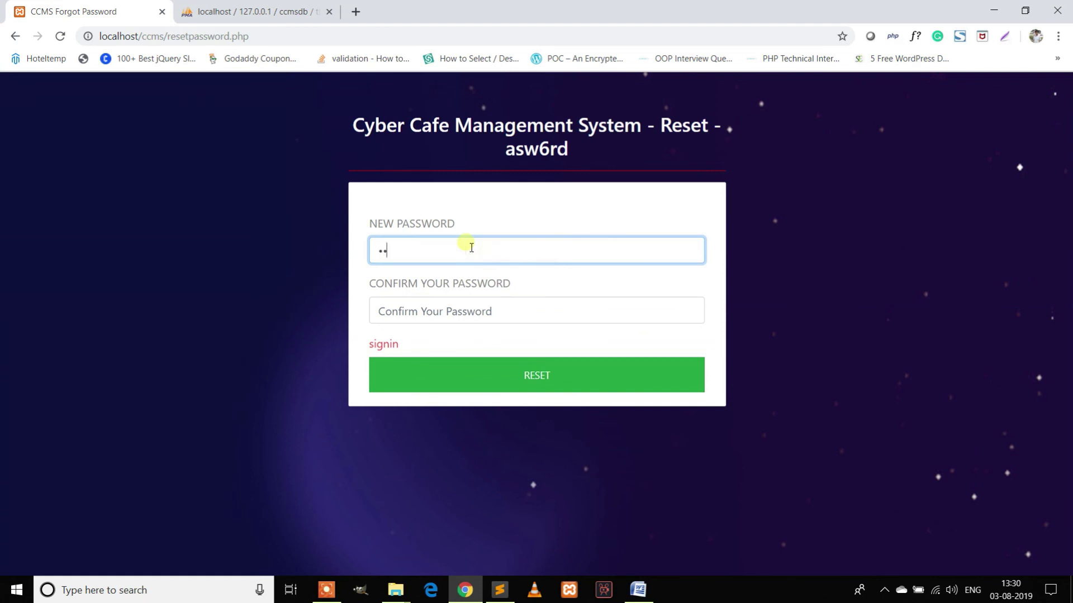
key(Tab)
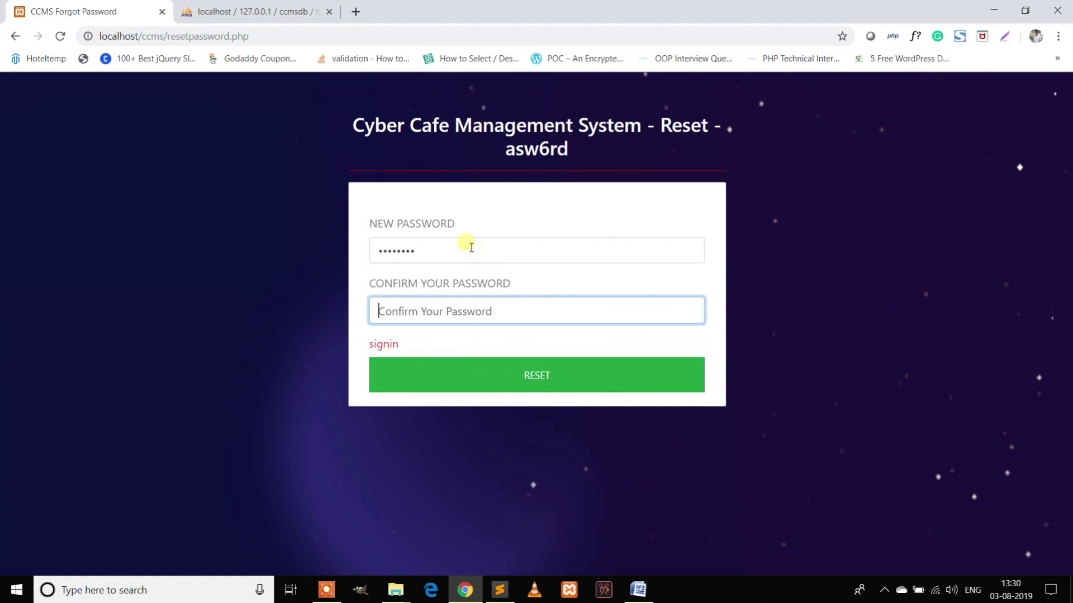
text(12)
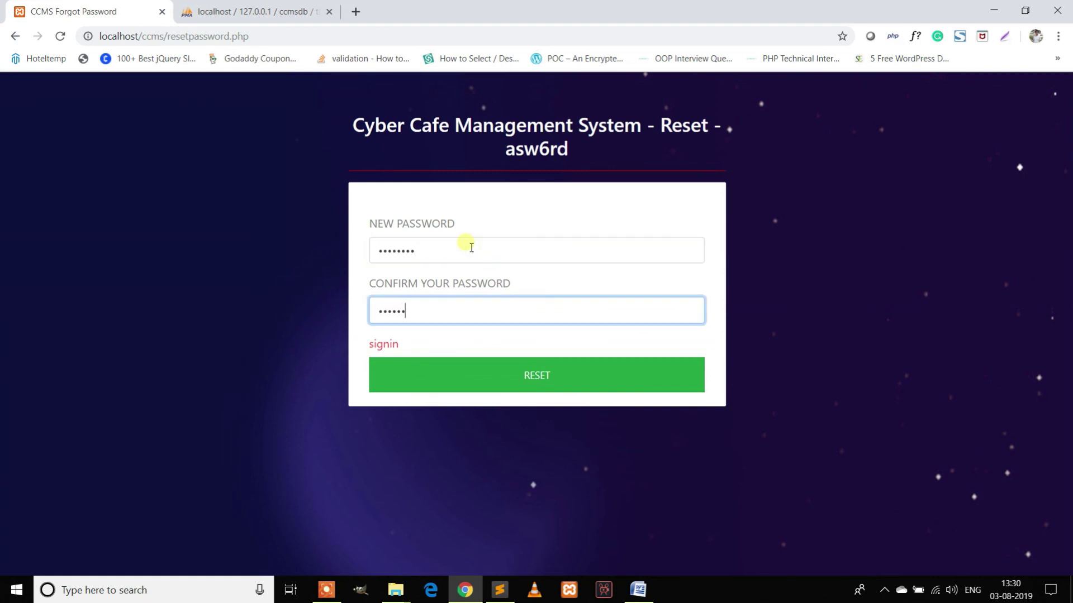
click(560, 371)
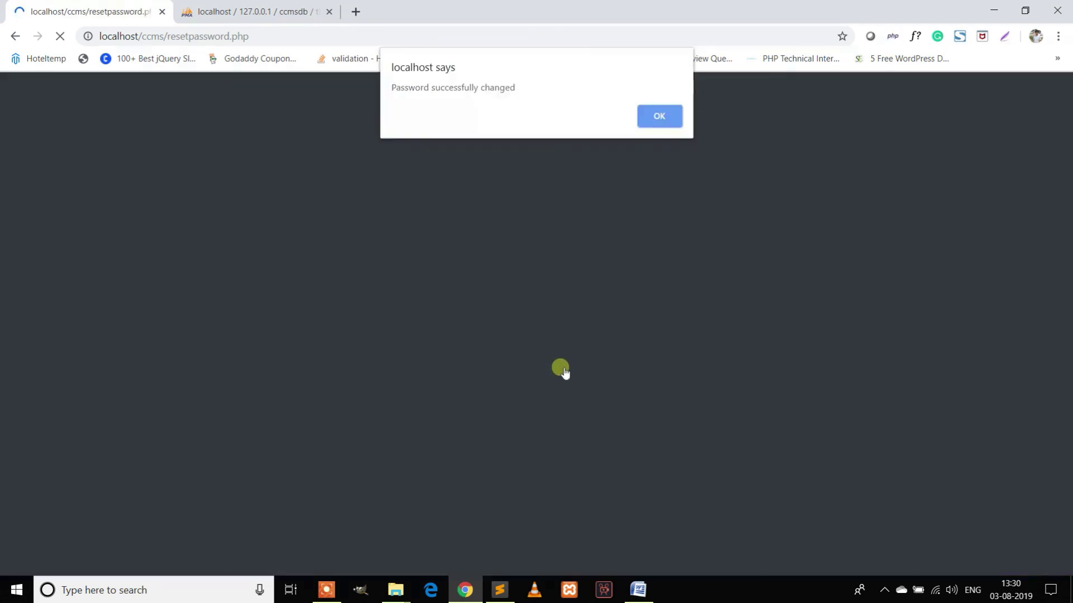
click(653, 114)
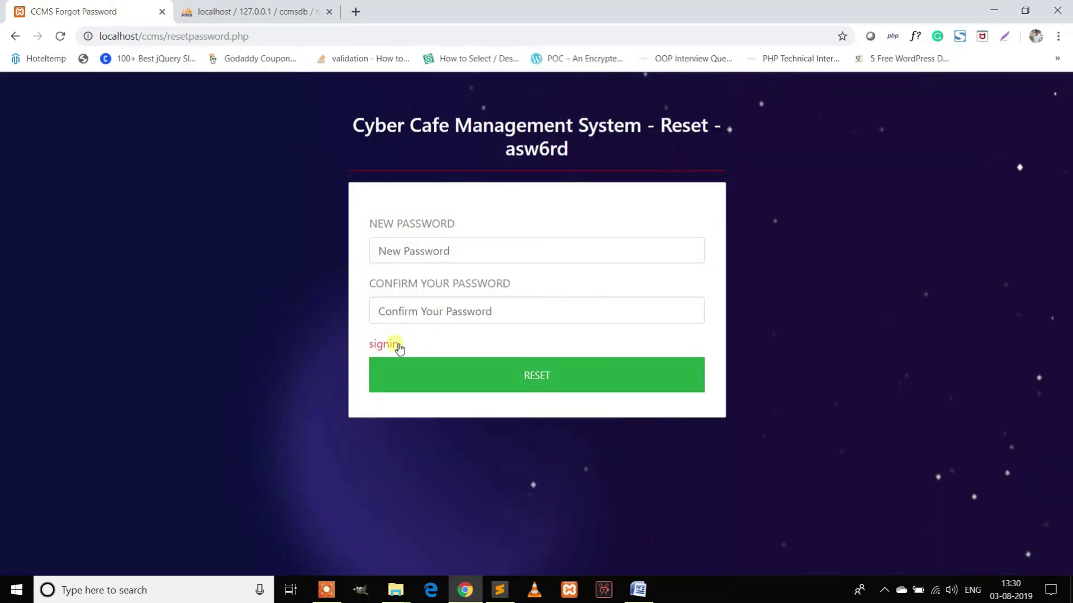
click(398, 345)
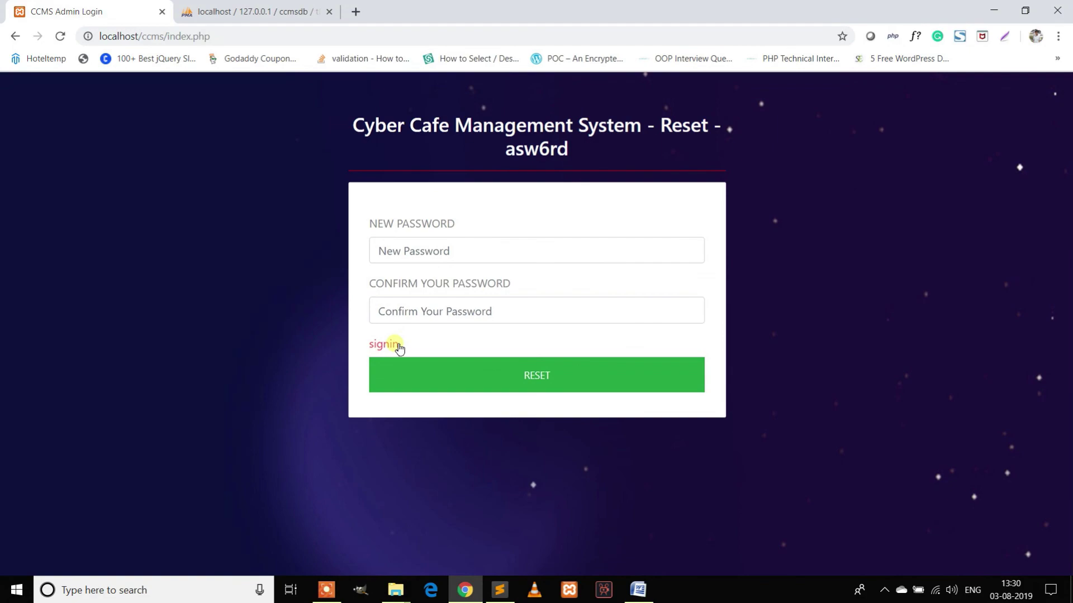